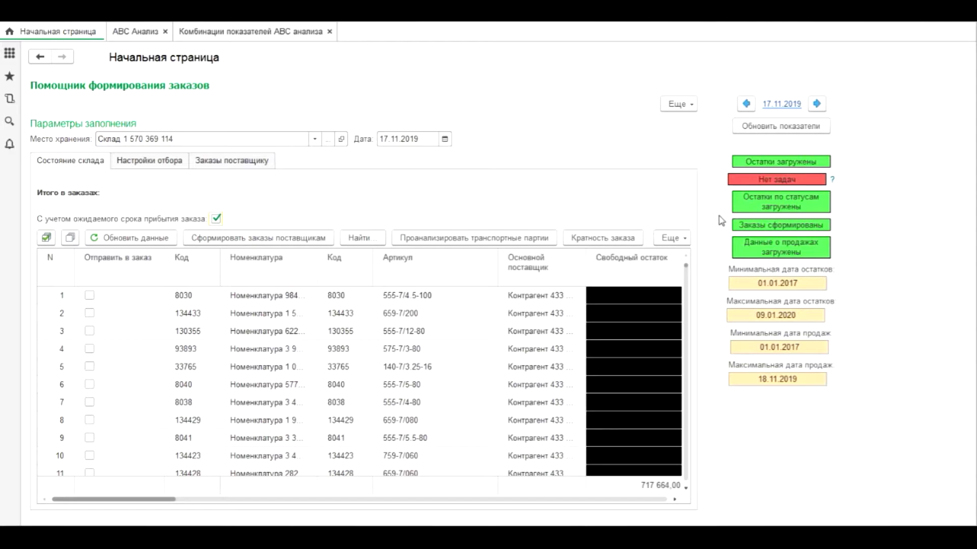
Check the data-loading indicators for neighbouring dates, going back one day and forward to 18.11.2019.
{"action": "left_click", "coordinate": [747, 104]}
{"action": "left_click", "coordinate": [817, 105]}
{"action": "left_click", "coordinate": [816, 105]}
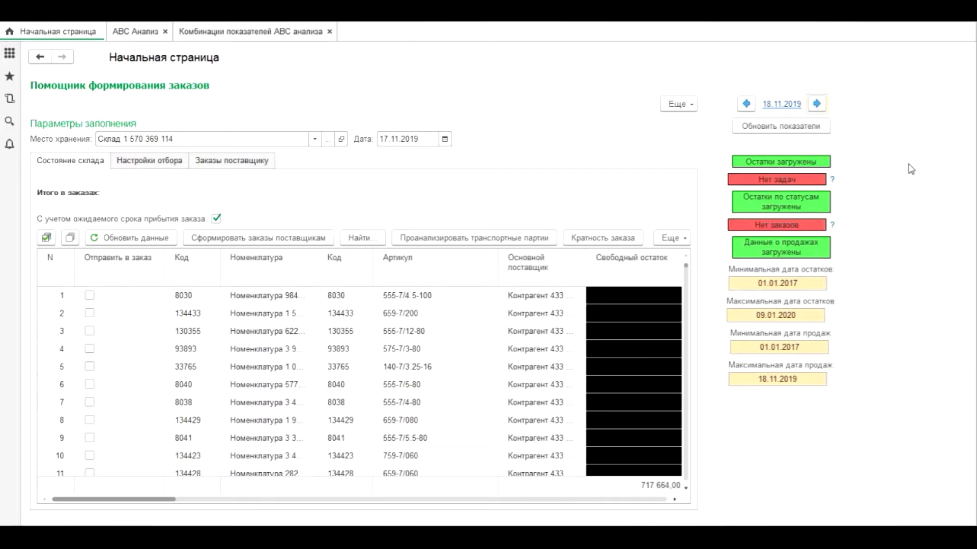
Set the date of the data-loading indicators to 14.11.2019 using the calendar.
{"action": "left_click", "coordinate": [784, 105]}
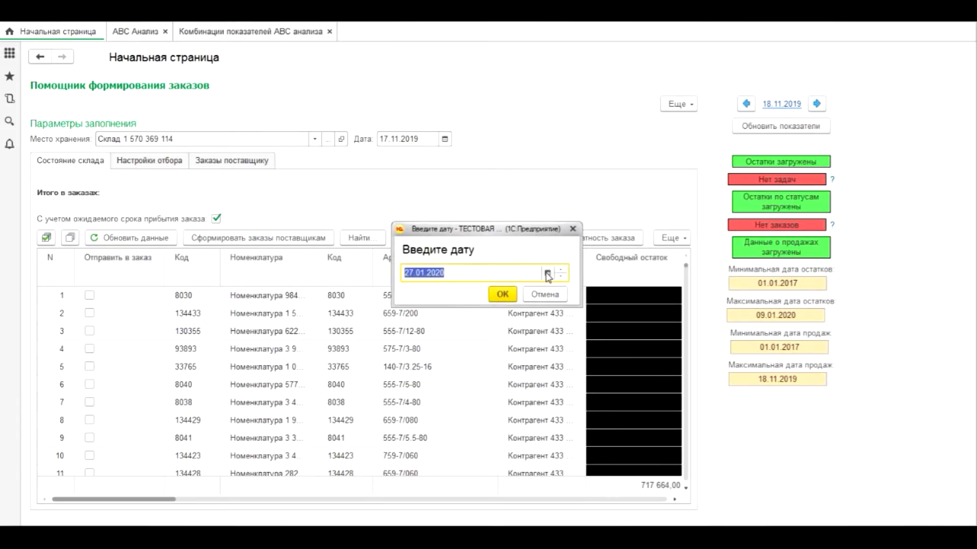
{"action": "left_click", "coordinate": [547, 275]}
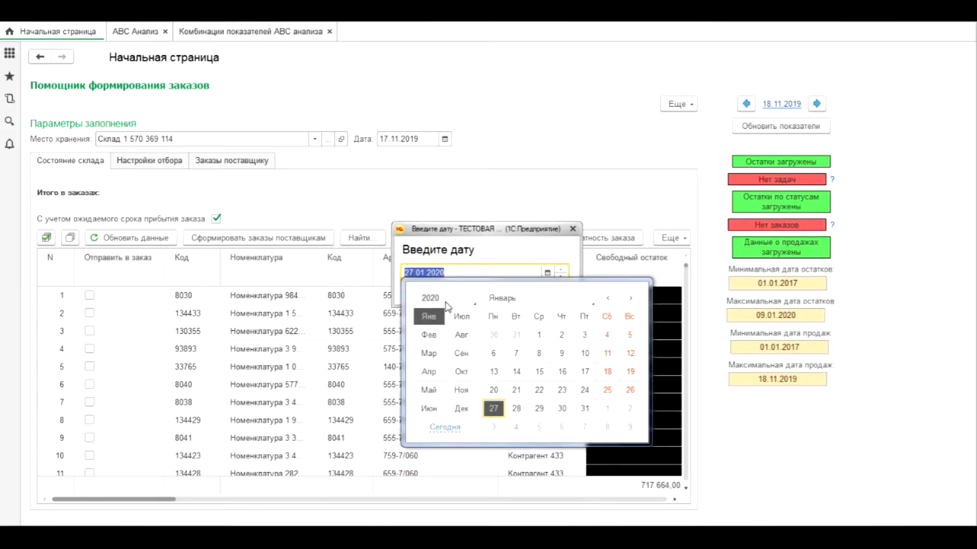
{"action": "left_click", "coordinate": [446, 300]}
{"action": "left_click", "coordinate": [441, 282]}
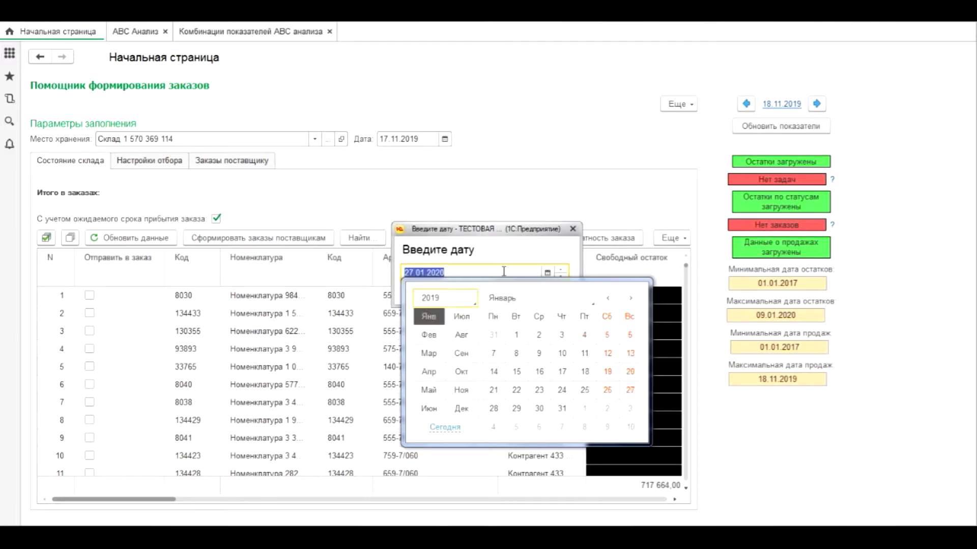
{"action": "left_click", "coordinate": [461, 390]}
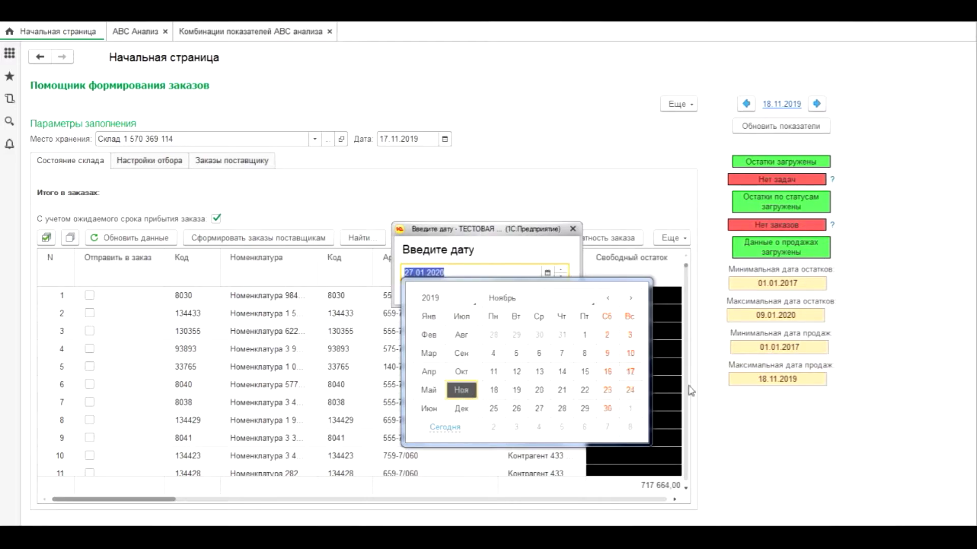
{"action": "left_click", "coordinate": [562, 371]}
{"action": "left_click", "coordinate": [502, 294]}
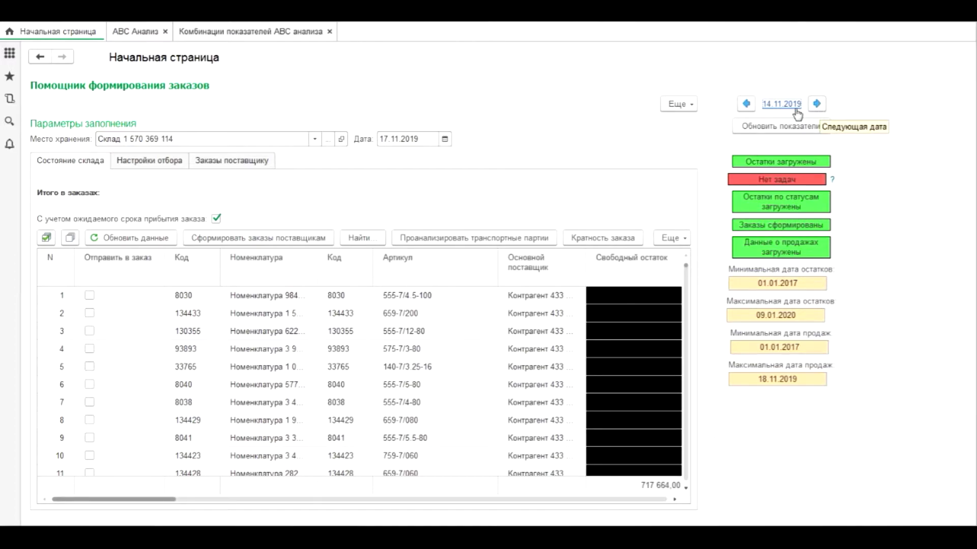
Advance the indicator date by three days, checking the statuses for each day.
{"action": "left_click", "coordinate": [817, 104]}
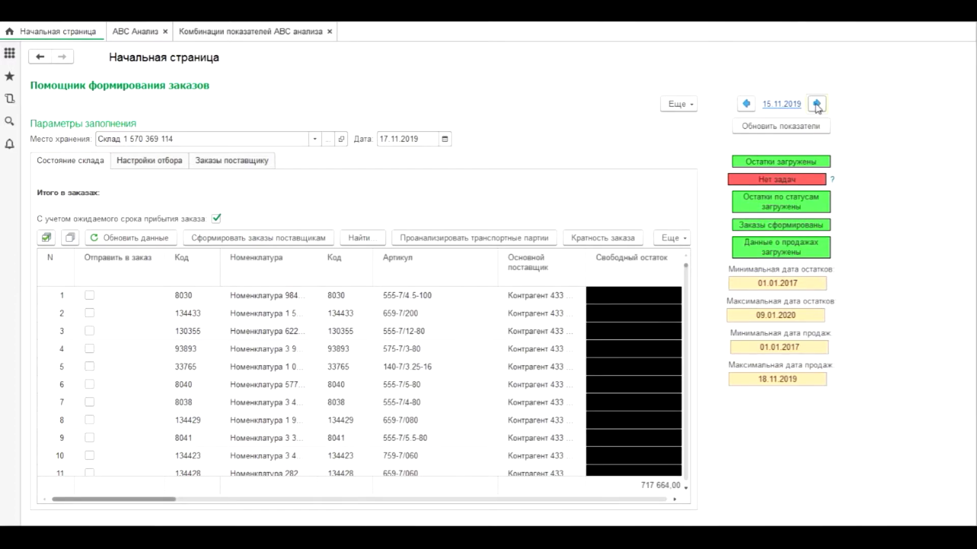
{"action": "left_click", "coordinate": [817, 104]}
{"action": "left_click", "coordinate": [817, 105]}
Widen the order assistant area up to the Потребность column and select the first item, code 8030.
{"action": "left_click_drag", "start_coordinate": [714, 270], "coordinate": [928, 259]}
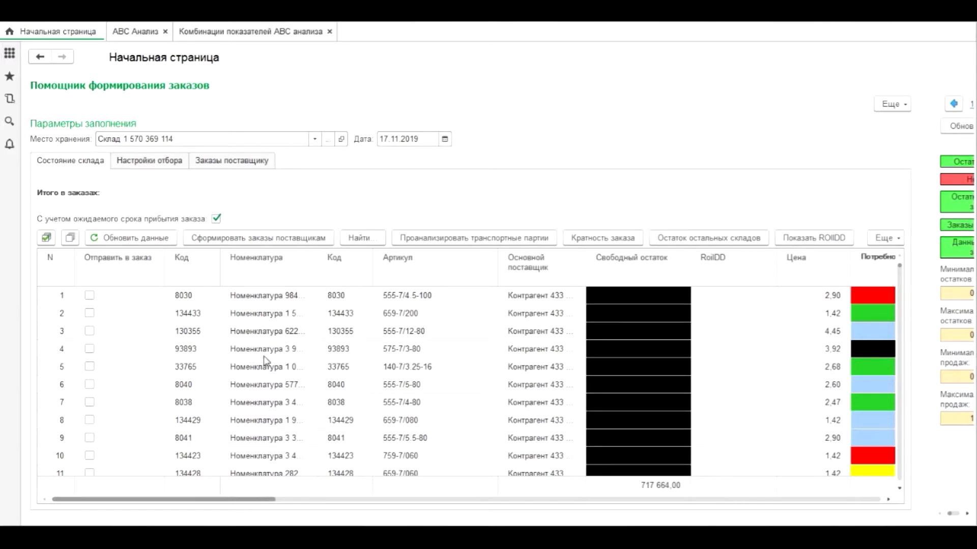
{"action": "left_click", "coordinate": [203, 300]}
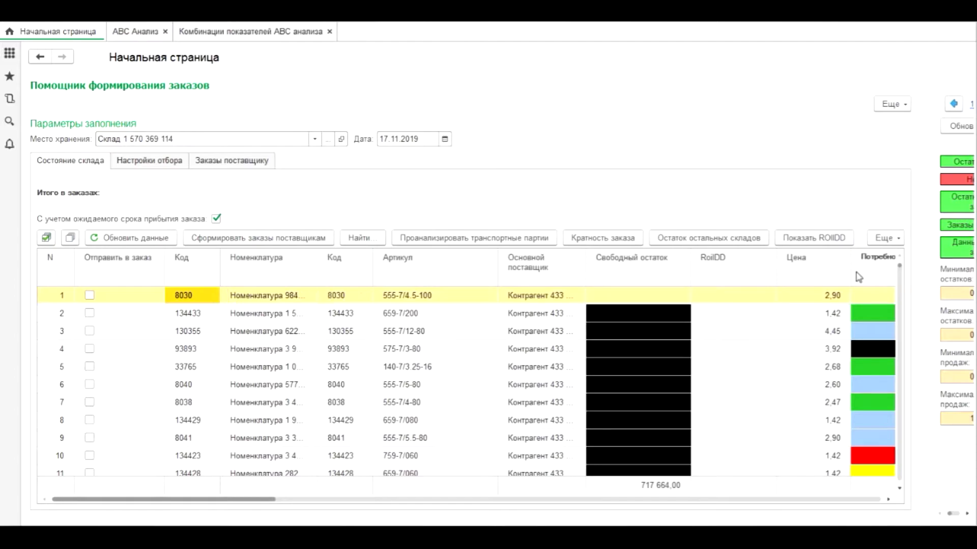
{"action": "left_click", "coordinate": [887, 238]}
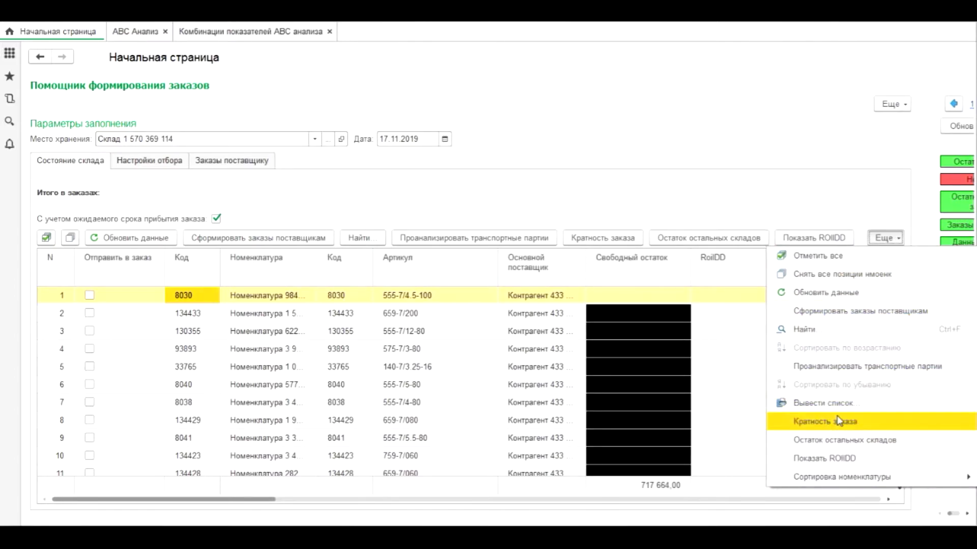
{"action": "left_click", "coordinate": [766, 194]}
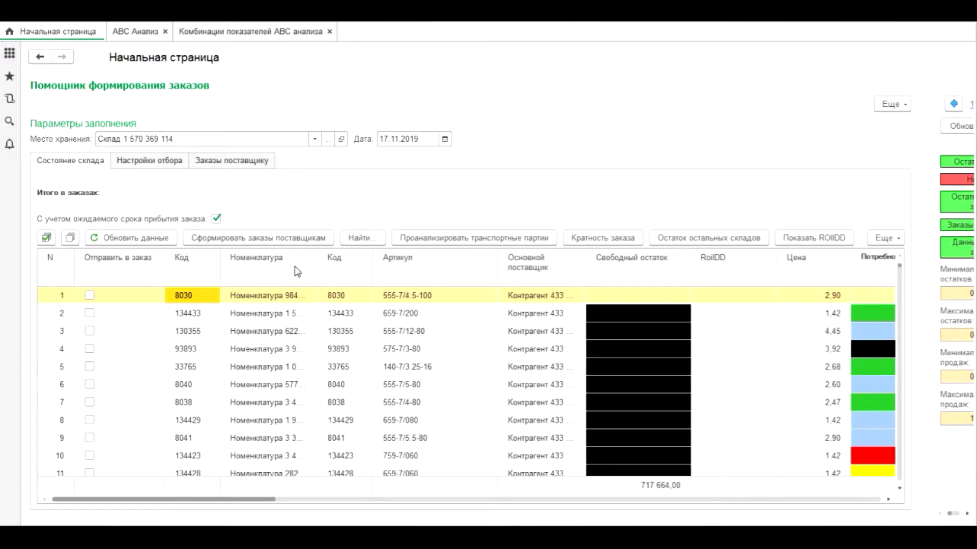
{"action": "left_click_drag", "start_coordinate": [252, 502], "coordinate": [232, 501]}
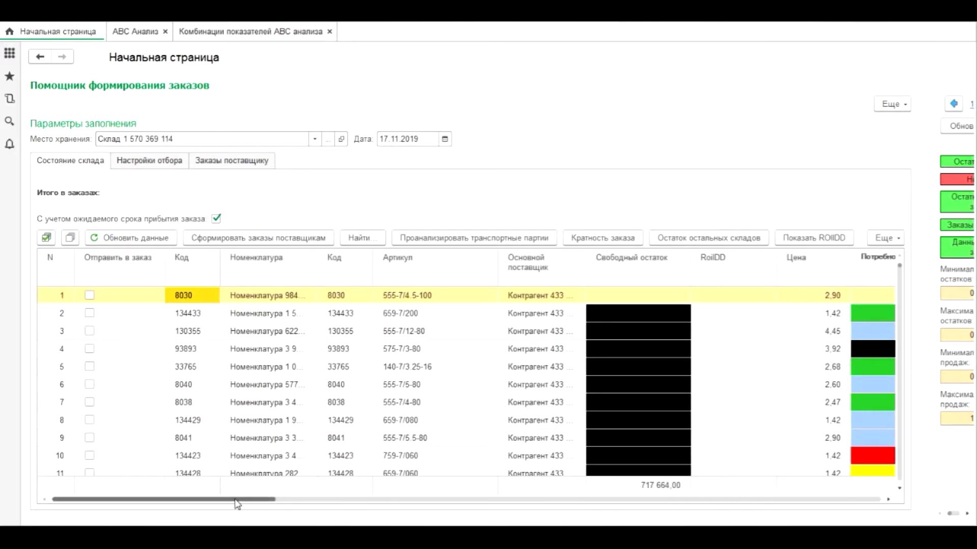
{"action": "left_click_drag", "start_coordinate": [237, 504], "coordinate": [188, 504]}
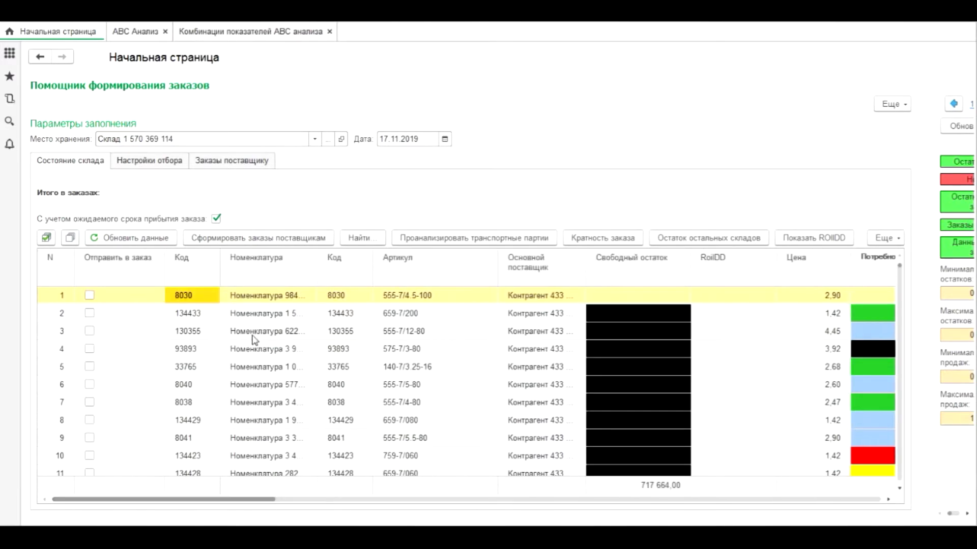
Try to generate supplier orders with no items marked, and mark all items for sending to the order.
{"action": "left_click", "coordinate": [264, 239]}
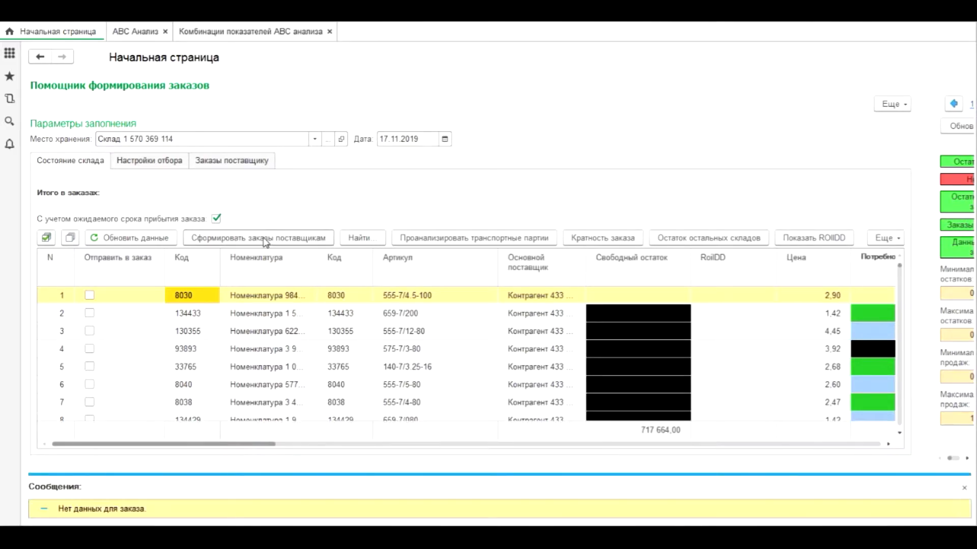
{"action": "left_click", "coordinate": [47, 238]}
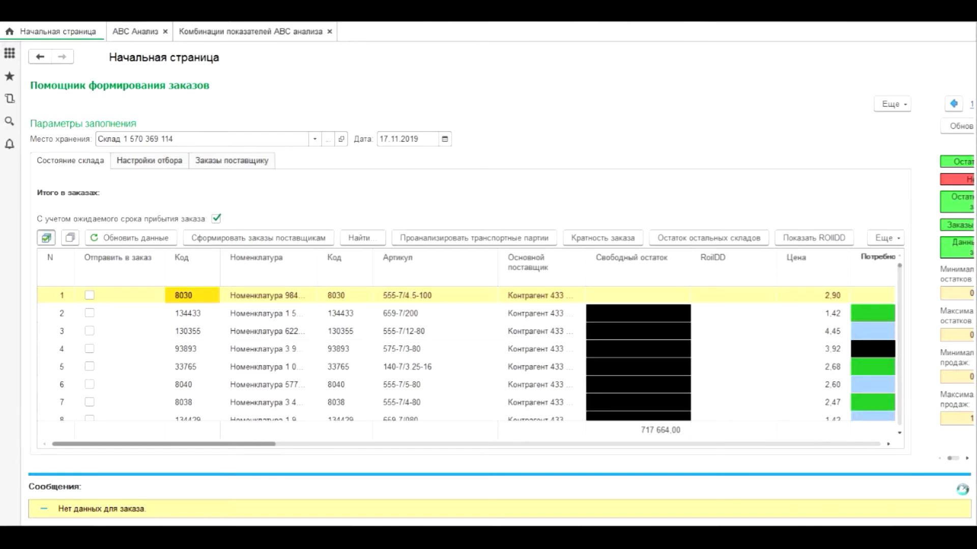
{"action": "left_click", "coordinate": [964, 489]}
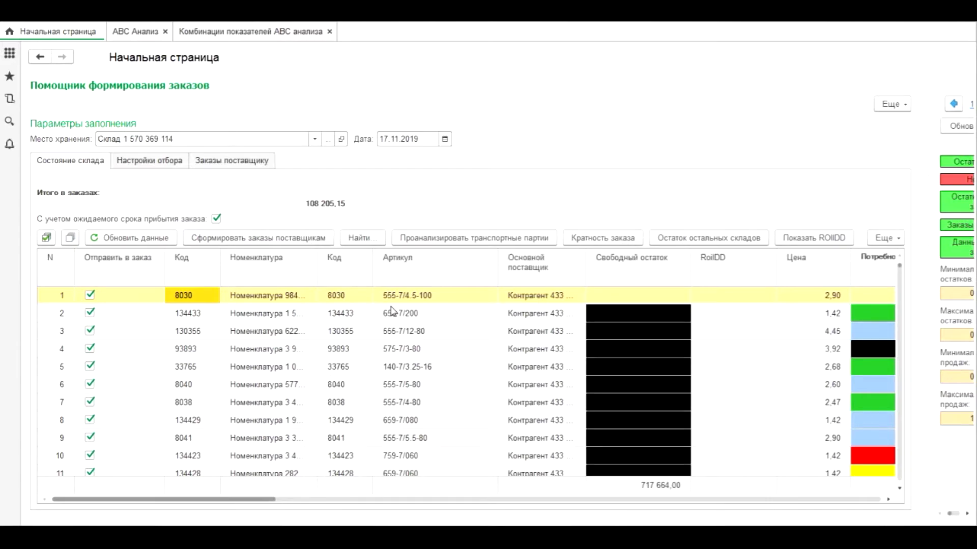
Start generating supplier orders for the marked items, review the list of already ordered goods and decline repeat ordering.
{"action": "left_click", "coordinate": [253, 239]}
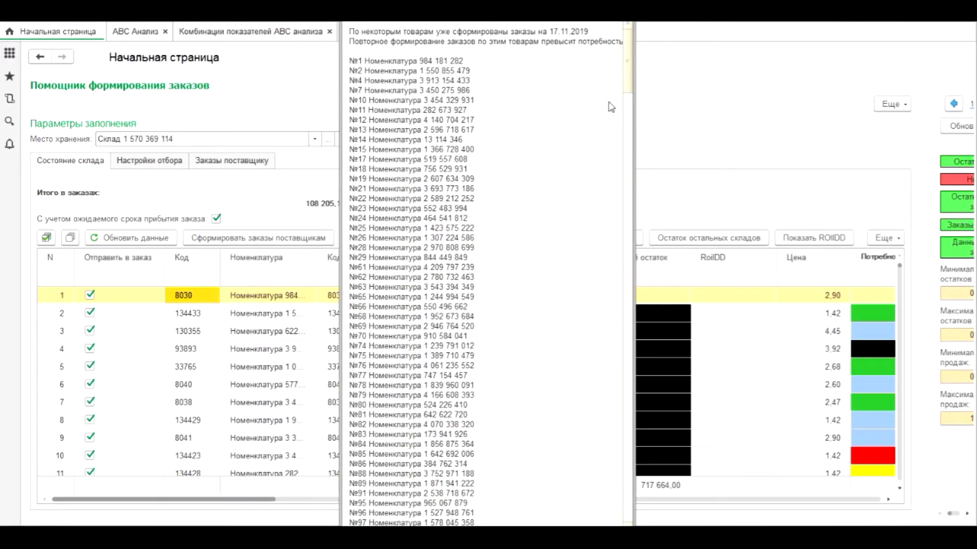
{"action": "mouse_move", "coordinate": [627, 82]}
{"action": "left_mouse_down"}
{"action": "mouse_move", "coordinate": [625, 194]}
{"action": "mouse_move", "coordinate": [600, 298]}
{"action": "mouse_move", "coordinate": [594, 476]}
{"action": "mouse_move", "coordinate": [590, 390]}
{"action": "mouse_move", "coordinate": [626, 68]}
{"action": "left_mouse_up"}
{"action": "left_click_drag", "start_coordinate": [626, 69], "coordinate": [599, 512]}
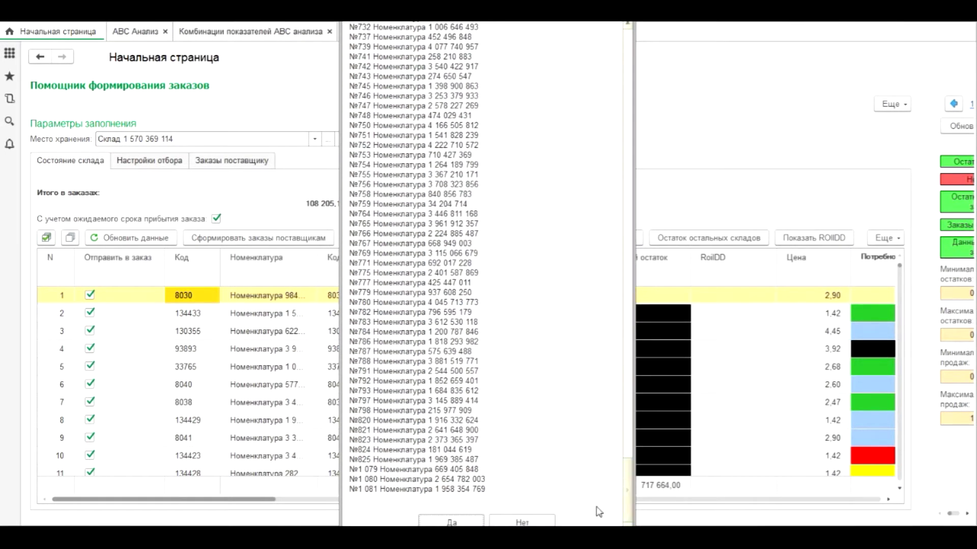
{"action": "left_click", "coordinate": [523, 522]}
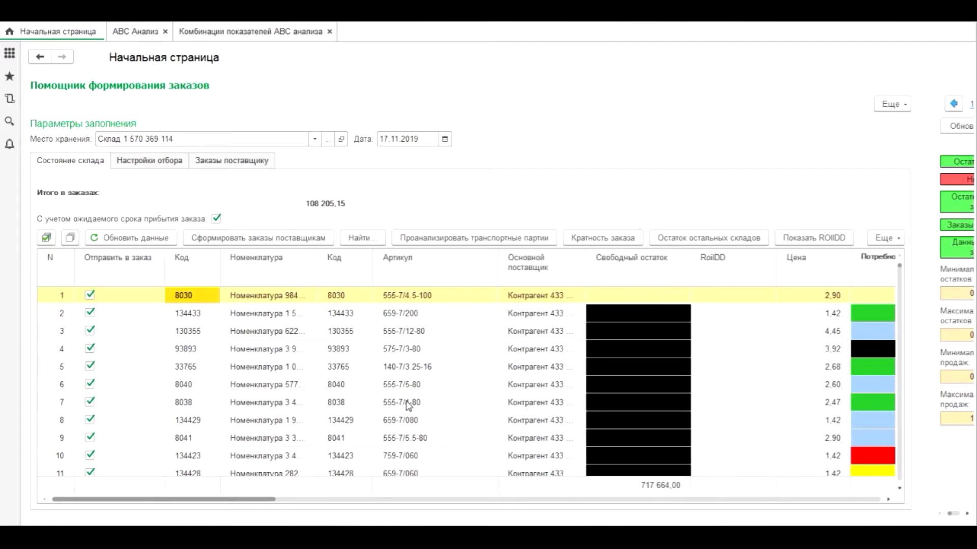
Examine the first item's need, order amount and status-tracking columns across to Остаток на складе поставщика.
{"action": "key", "text": "Right"}
{"action": "key", "text": "Right"}
{"action": "key", "text": "Right"}
{"action": "key", "text": "Right"}
{"action": "key", "text": "Right"}
{"action": "key", "text": "Right"}
{"action": "key", "text": "Right"}
{"action": "key", "text": "Right"}
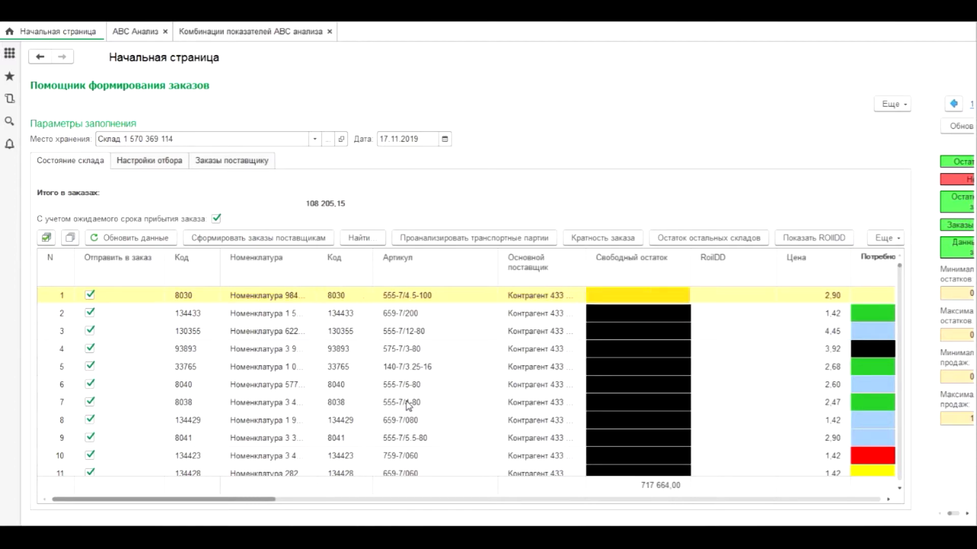
{"action": "key", "text": "Right"}
{"action": "key", "text": "Right"}
{"action": "key", "text": "Right"}
{"action": "key", "text": "Right"}
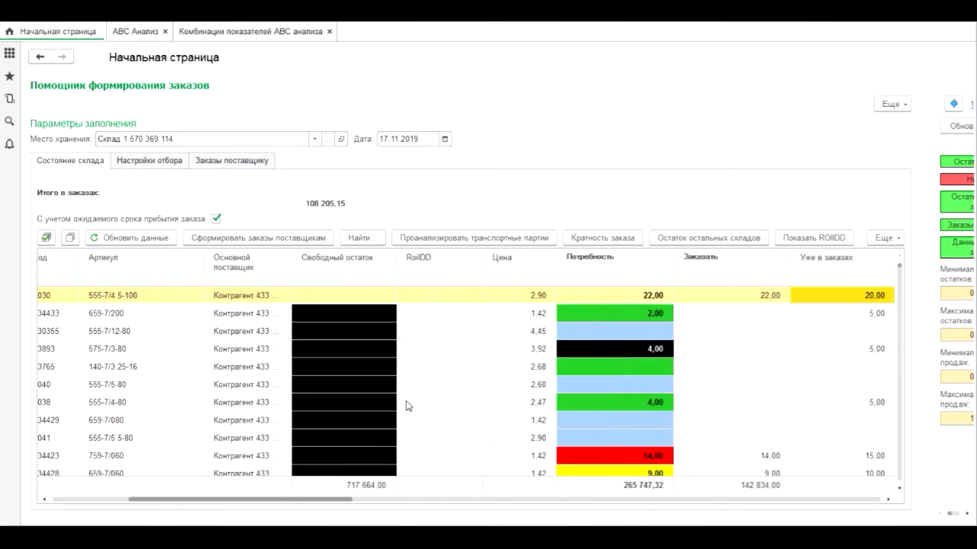
{"action": "key", "text": "Right"}
{"action": "key", "text": "Right"}
{"action": "key", "text": "Right"}
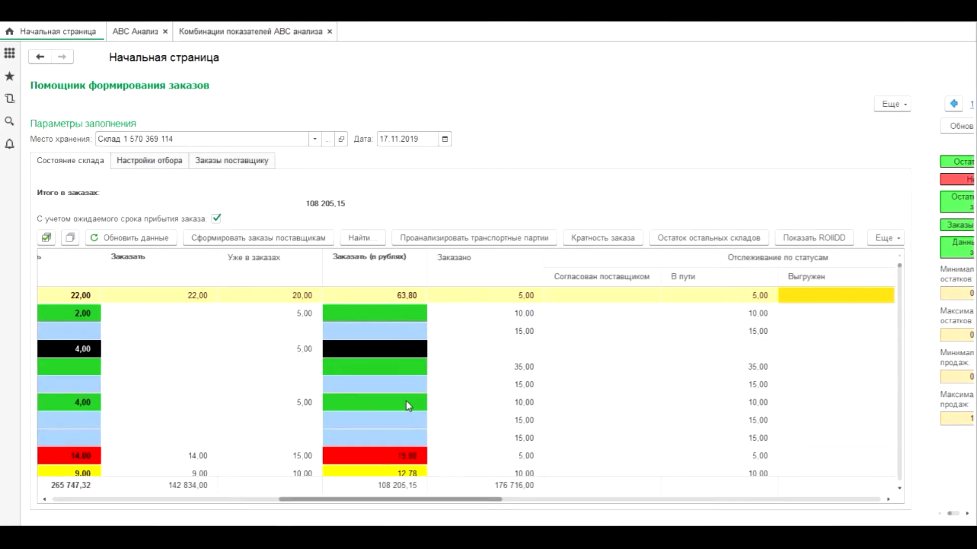
{"action": "scroll", "coordinate": [406, 402], "scroll_direction": "right", "scroll_amount": 3}
{"action": "scroll", "coordinate": [408, 405], "scroll_direction": "right", "scroll_amount": 1}
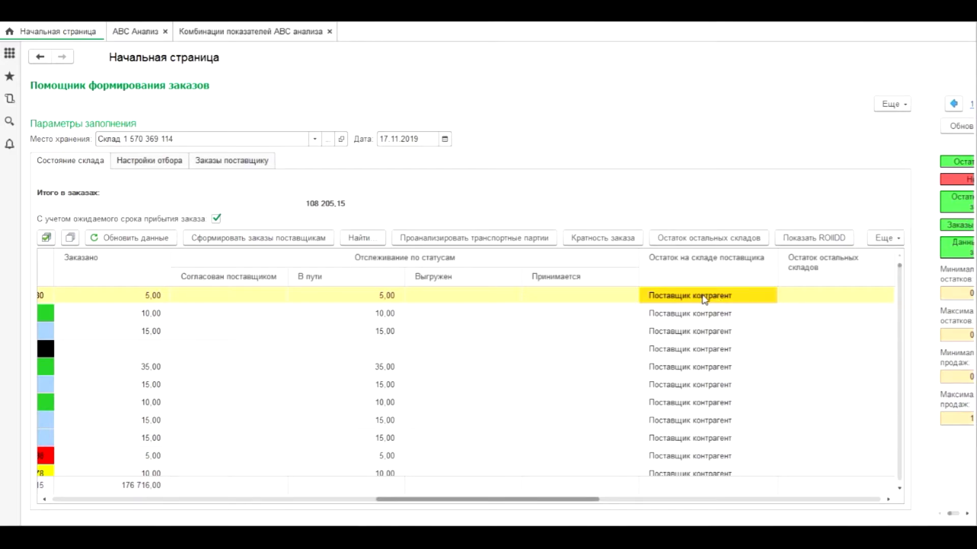
Examine the ordered quantities, in-transit quantities and supplier stock entries of the items down to row 32.
{"action": "key", "text": "Down"}
{"action": "key", "text": "Down"}
{"action": "key", "text": "Down"}
{"action": "key", "text": "Down"}
{"action": "key", "text": "Down"}
{"action": "key", "text": "Down"}
{"action": "key", "text": "Down"}
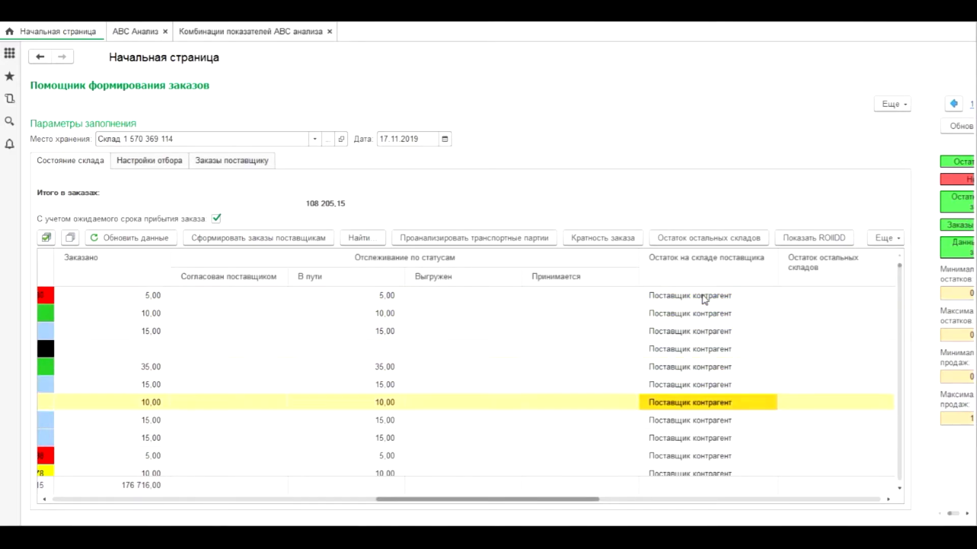
{"action": "key", "text": "Down"}
{"action": "key", "text": "Down"}
{"action": "key", "text": "Down"}
{"action": "key", "text": "Down"}
{"action": "key", "text": "Down"}
{"action": "key", "text": "Down"}
{"action": "key", "text": "Down"}
{"action": "key", "text": "Down"}
{"action": "key", "text": "Down"}
{"action": "key", "text": "Down"}
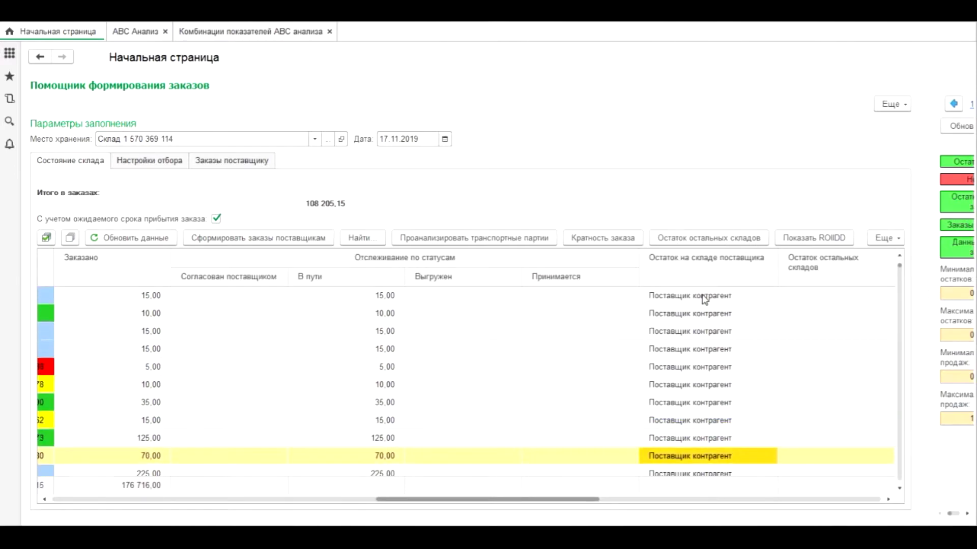
{"action": "key", "text": "Down"}
{"action": "key", "text": "Down"}
{"action": "key", "text": "Down"}
{"action": "key", "text": "Down"}
{"action": "key", "text": "Down"}
{"action": "key", "text": "Down"}
{"action": "key", "text": "Down"}
{"action": "key", "text": "Down"}
{"action": "key", "text": "Down"}
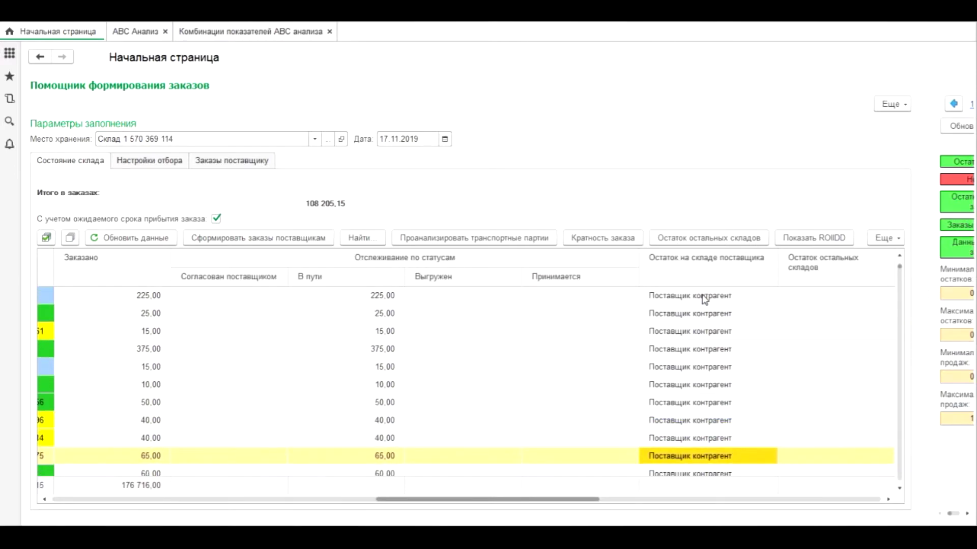
{"action": "key", "text": "Down"}
{"action": "key", "text": "Down"}
{"action": "key", "text": "Down"}
{"action": "key", "text": "Down"}
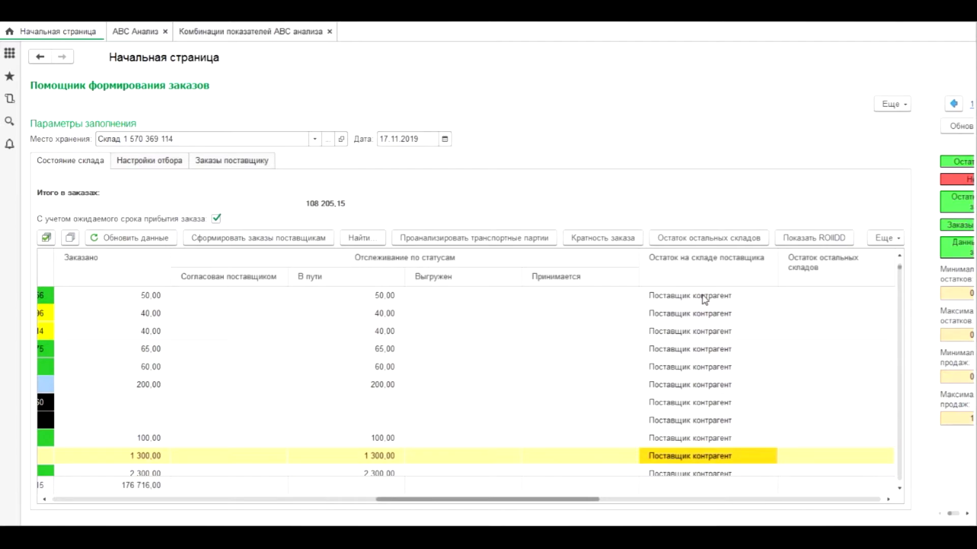
{"action": "key", "text": "Down"}
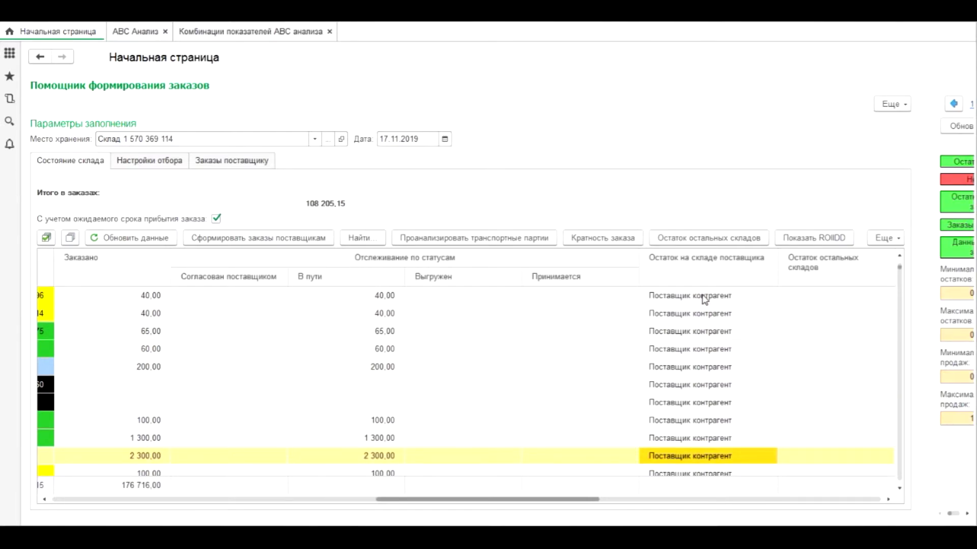
Return to the row-number column and go back up to the first item of the table.
{"action": "key", "text": "Left"}
{"action": "key", "text": "Left"}
{"action": "key", "text": "Left"}
{"action": "key", "text": "Left"}
{"action": "key", "text": "Left"}
{"action": "key", "text": "Left"}
{"action": "key", "text": "Left"}
{"action": "key", "text": "Left"}
{"action": "key", "text": "Left"}
{"action": "key", "text": "Left"}
{"action": "key", "text": "Left"}
{"action": "key", "text": "Left"}
{"action": "key", "text": "Left"}
{"action": "key", "text": "Left"}
{"action": "key", "text": "Left"}
{"action": "key", "text": "Left"}
{"action": "key", "text": "Left"}
{"action": "key", "text": "Left"}
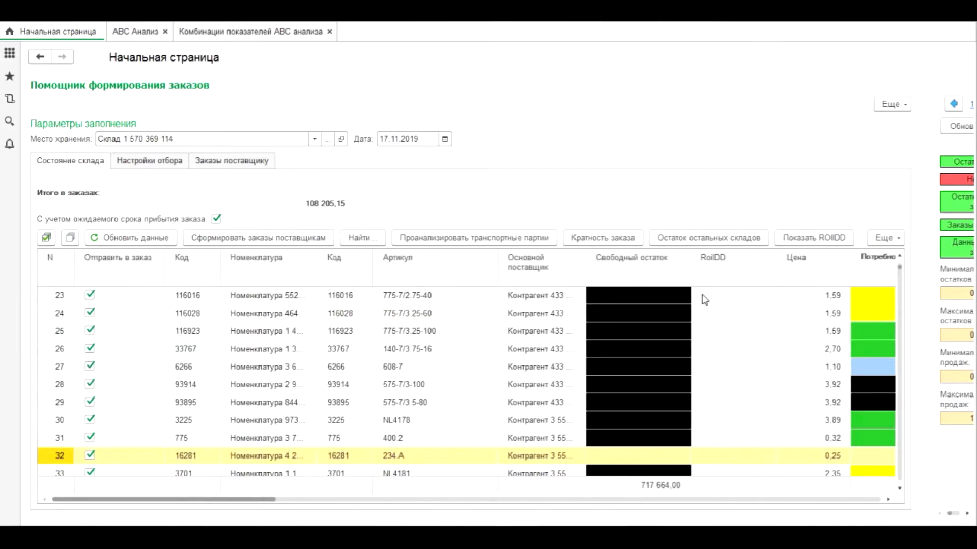
{"action": "key", "text": "Up"}
{"action": "key", "text": "Up"}
{"action": "key", "text": "Up"}
{"action": "key", "text": "Up"}
{"action": "key", "text": "Up"}
{"action": "key", "text": "Up"}
{"action": "key", "text": "Up"}
{"action": "key", "text": "Up"}
{"action": "key", "text": "Up"}
{"action": "key", "text": "Up"}
{"action": "key", "text": "Up"}
{"action": "key", "text": "Up"}
{"action": "key", "text": "Up"}
{"action": "key", "text": "Up"}
{"action": "key", "text": "Up"}
{"action": "key", "text": "Up"}
{"action": "key", "text": "Up"}
{"action": "key", "text": "Up"}
{"action": "key", "text": "Up"}
{"action": "key", "text": "Up"}
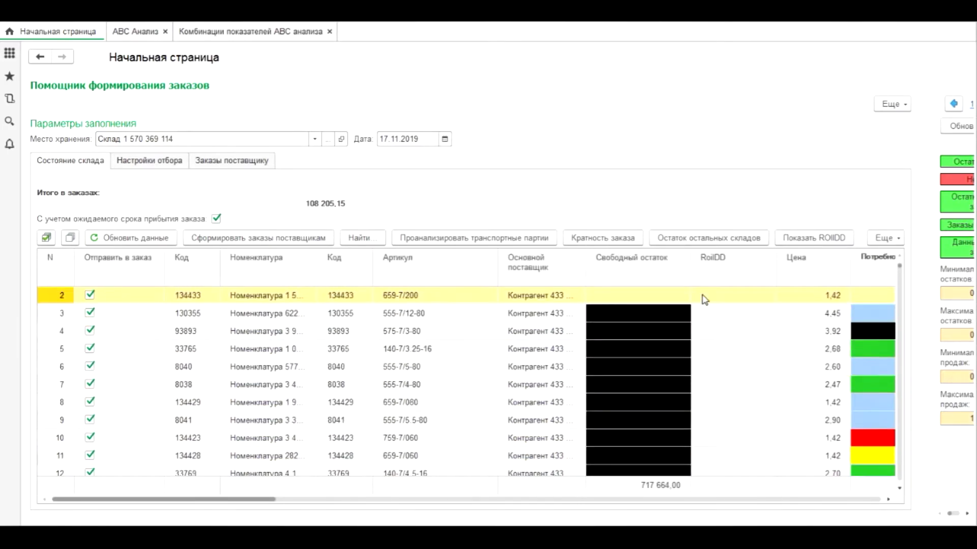
{"action": "key", "text": "Up"}
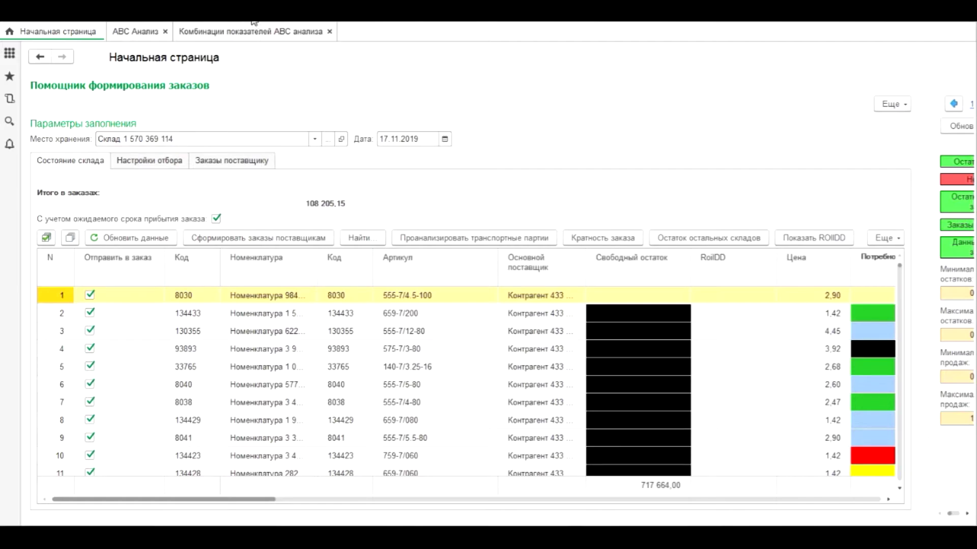
Sort the items in the table by code in ascending order (По коду, По возрастанию).
{"action": "key", "text": "Right"}
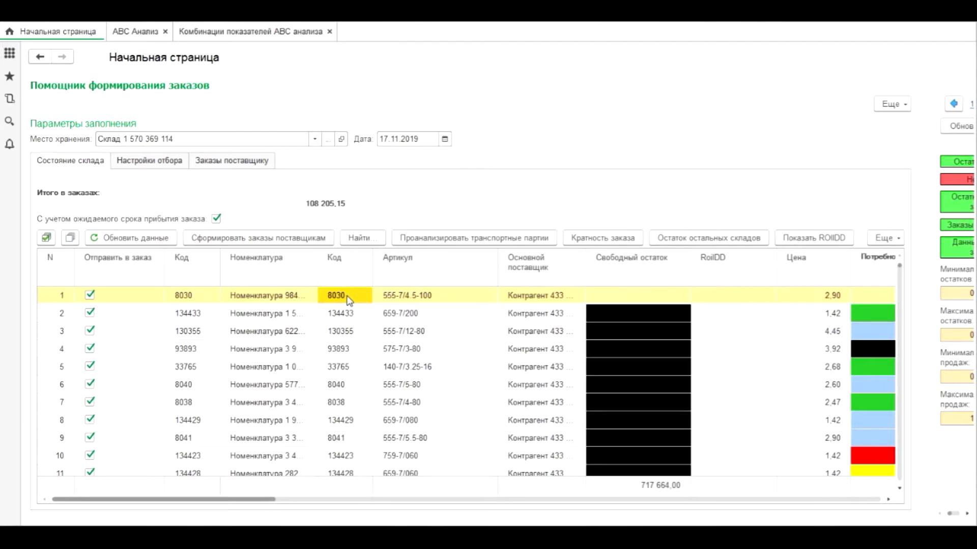
{"action": "left_click", "coordinate": [900, 239]}
{"action": "mouse_move", "coordinate": [863, 484]}
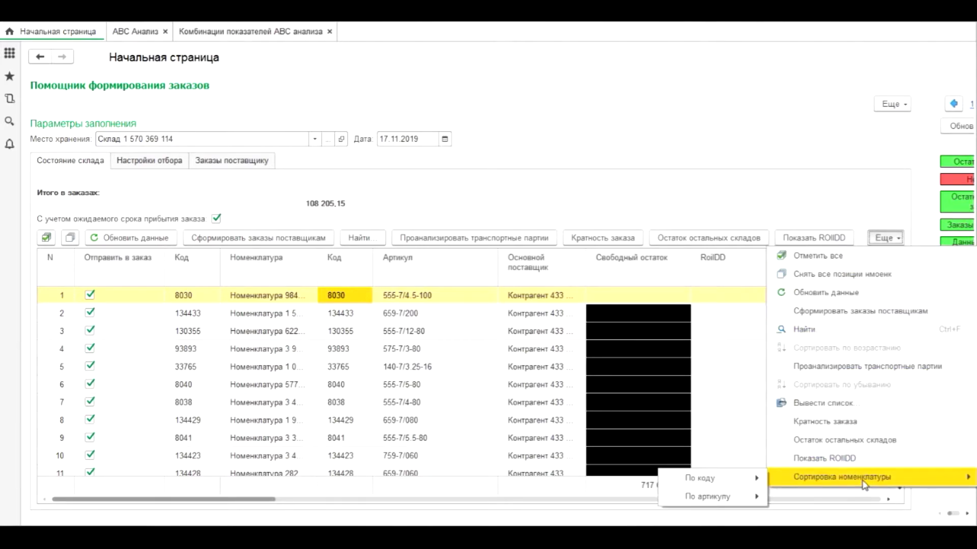
{"action": "mouse_move", "coordinate": [747, 479]}
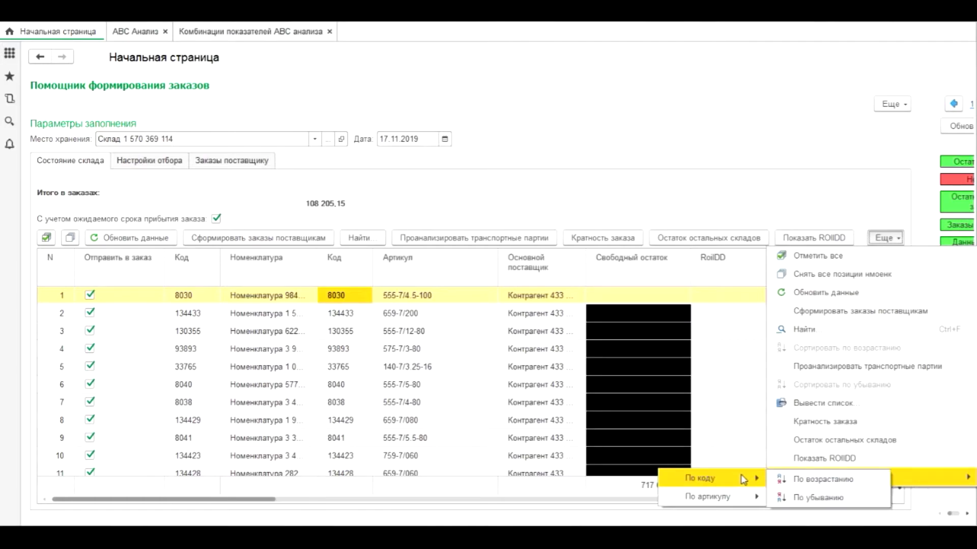
{"action": "left_click", "coordinate": [813, 479]}
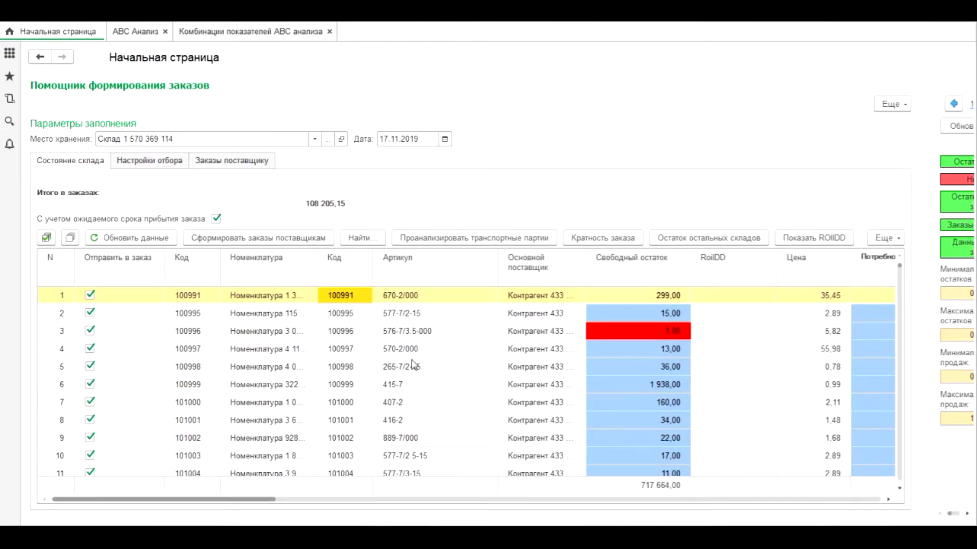
Examine the codes, suppliers and free stock of the items sorted by code, from the first row down to row 63.
{"action": "left_click", "coordinate": [347, 354]}
{"action": "key", "text": "Up"}
{"action": "key", "text": "Up"}
{"action": "key", "text": "Up"}
{"action": "key", "text": "Down"}
{"action": "key", "text": "Down"}
{"action": "key", "text": "Down"}
{"action": "key", "text": "Down"}
{"action": "key", "text": "Down"}
{"action": "key", "text": "Down"}
{"action": "key", "text": "Down"}
{"action": "key", "text": "Down"}
{"action": "key", "text": "Down"}
{"action": "key", "text": "Down"}
{"action": "key", "text": "Down"}
{"action": "key", "text": "Down"}
{"action": "key", "text": "Down"}
{"action": "key", "text": "Down"}
{"action": "key", "text": "Down"}
{"action": "key", "text": "Down"}
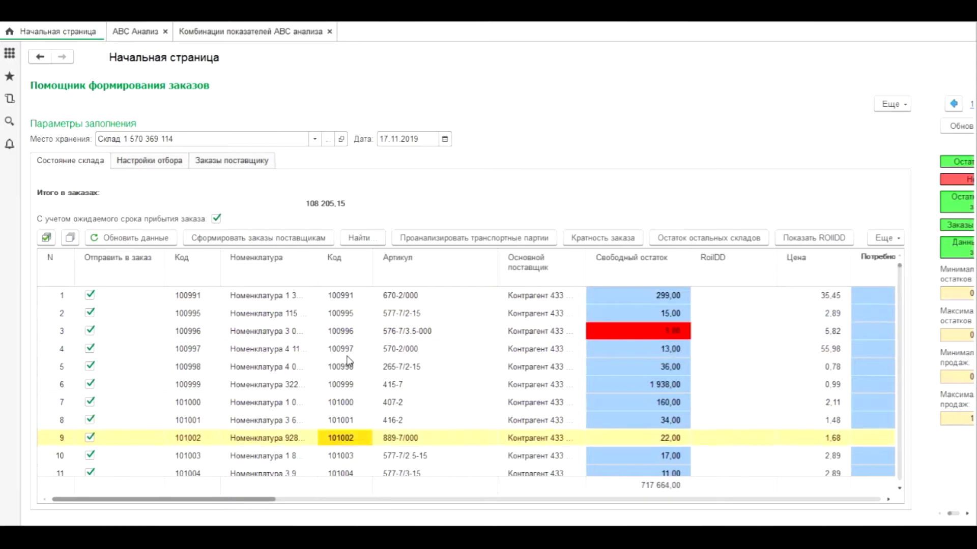
{"action": "key", "text": "Down"}
{"action": "key", "text": "Down"}
{"action": "key", "text": "Down"}
{"action": "key", "text": "Down"}
{"action": "key", "text": "Down"}
{"action": "key", "text": "Down"}
{"action": "key", "text": "Down"}
{"action": "key", "text": "Down"}
{"action": "key", "text": "Down"}
{"action": "key", "text": "Down"}
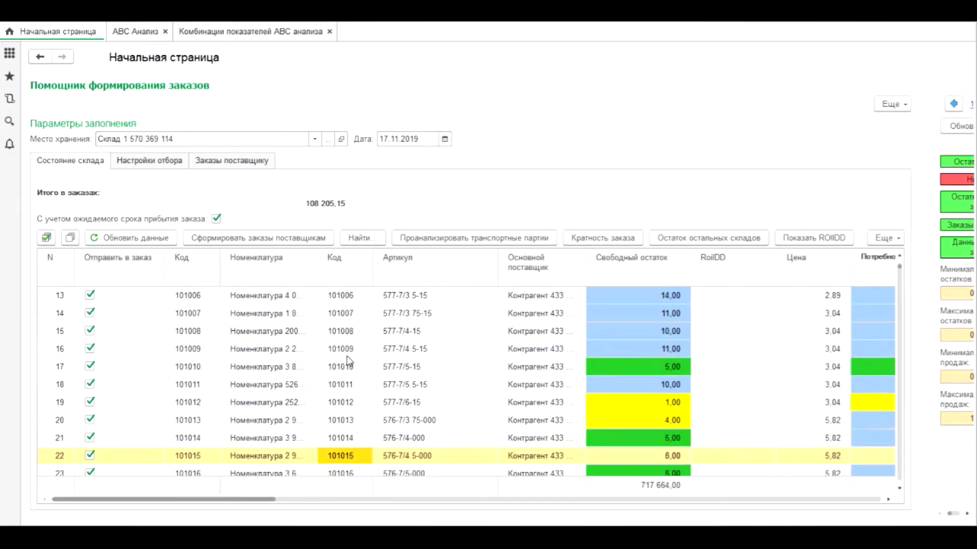
{"action": "key", "text": "Down"}
{"action": "key", "text": "Down"}
{"action": "key", "text": "Down"}
{"action": "key", "text": "Down"}
{"action": "key", "text": "Down"}
{"action": "key", "text": "Down"}
{"action": "key", "text": "Down"}
{"action": "key", "text": "Down"}
{"action": "key", "text": "Down"}
{"action": "key", "text": "Down"}
{"action": "key", "text": "Down"}
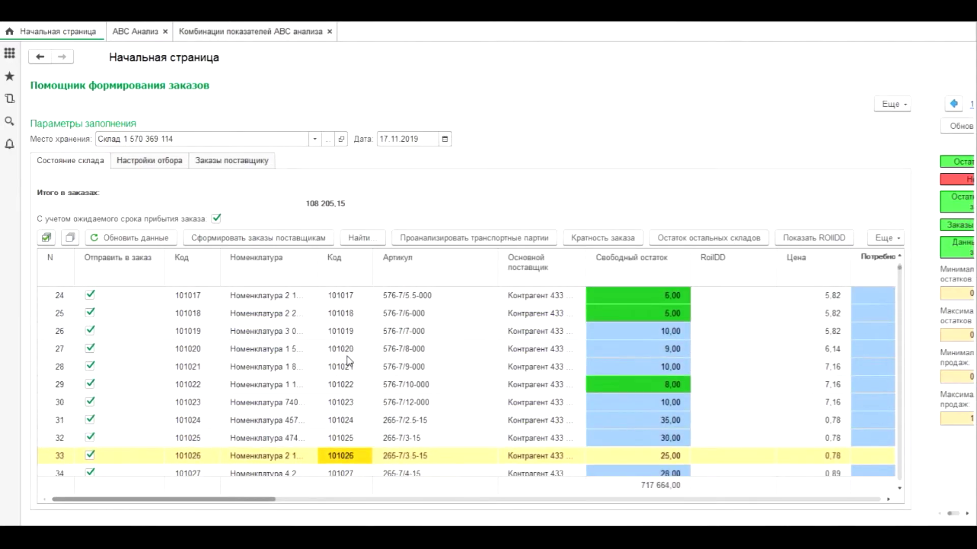
{"action": "key", "text": "Down"}
{"action": "key", "text": "Down"}
{"action": "key", "text": "Down"}
{"action": "key", "text": "Down"}
{"action": "key", "text": "Down"}
{"action": "key", "text": "Down"}
{"action": "key", "text": "Down"}
{"action": "key", "text": "Down"}
{"action": "key", "text": "Down"}
{"action": "key", "text": "Down"}
{"action": "key", "text": "Down"}
{"action": "key", "text": "Down"}
{"action": "key", "text": "Down"}
{"action": "key", "text": "Down"}
{"action": "key", "text": "Down"}
{"action": "key", "text": "Down"}
{"action": "key", "text": "Down"}
{"action": "key", "text": "Down"}
{"action": "key", "text": "Down"}
{"action": "key", "text": "Down"}
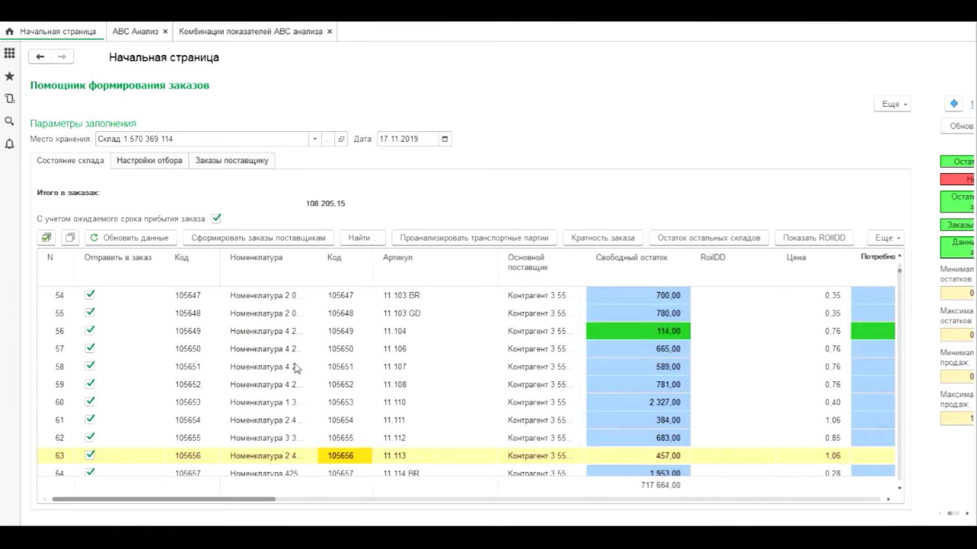
View the indicator chart for the item with code 105653 in a new window and close it.
{"action": "right_click", "coordinate": [264, 402]}
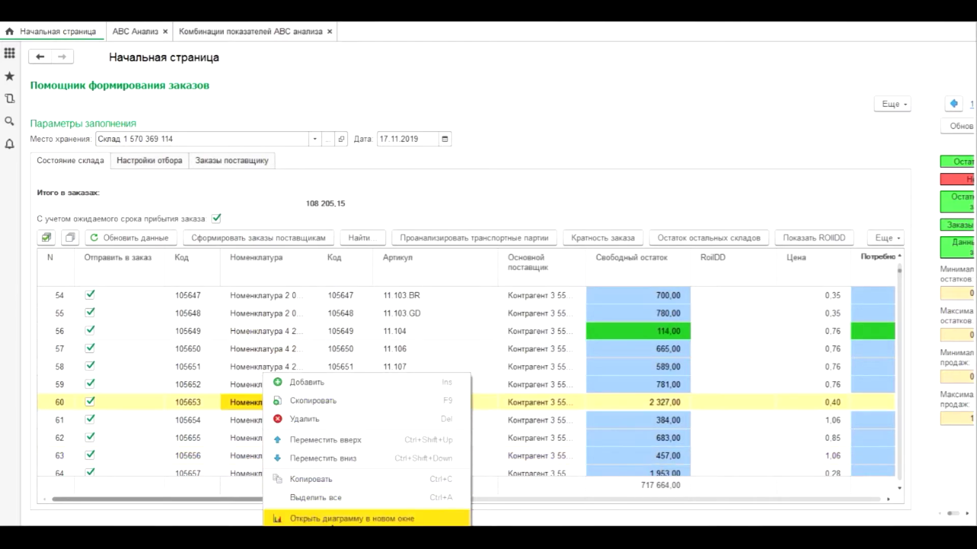
{"action": "left_click", "coordinate": [351, 519]}
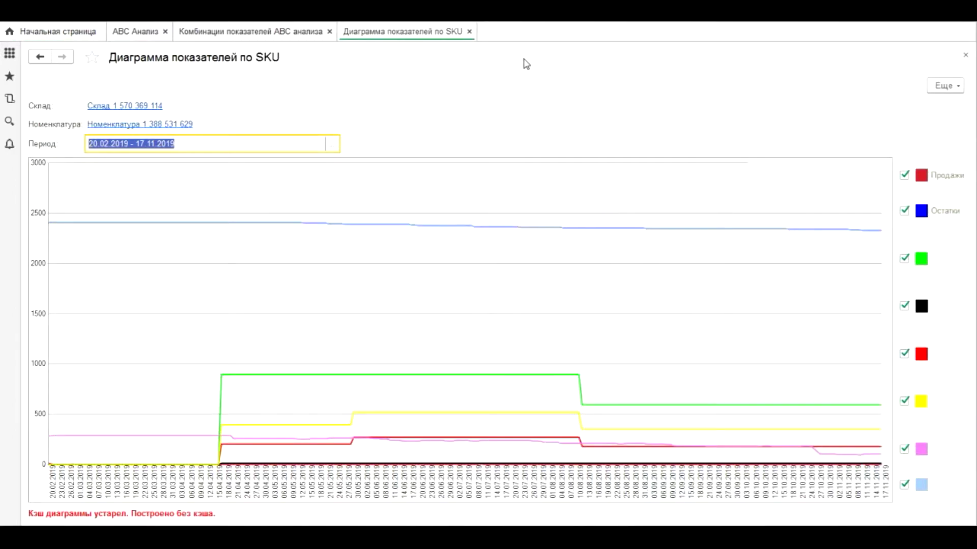
{"action": "left_click", "coordinate": [470, 32]}
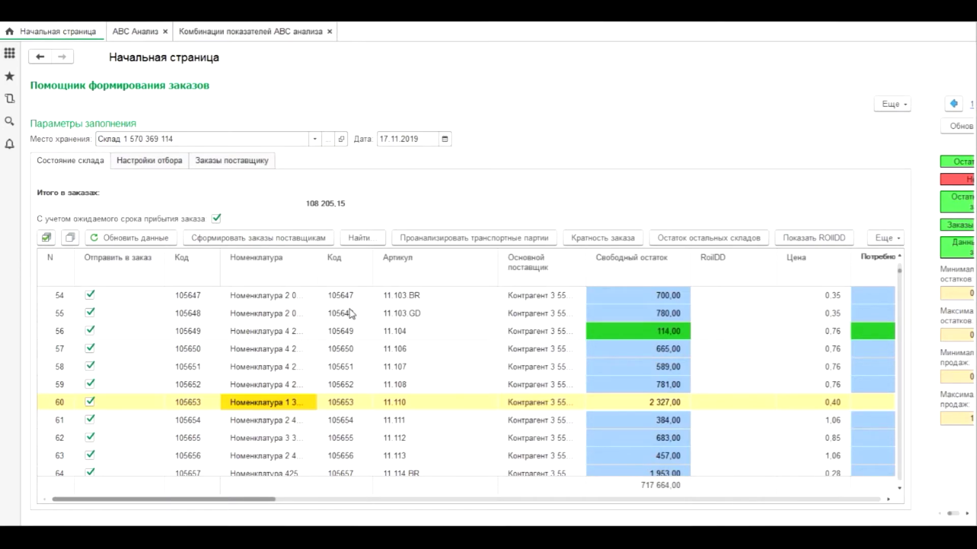
Enable the filters Отобрать только черное (потребность) and Отобрать только красное (потребность), and refresh the warehouse status data.
{"action": "left_click", "coordinate": [169, 163]}
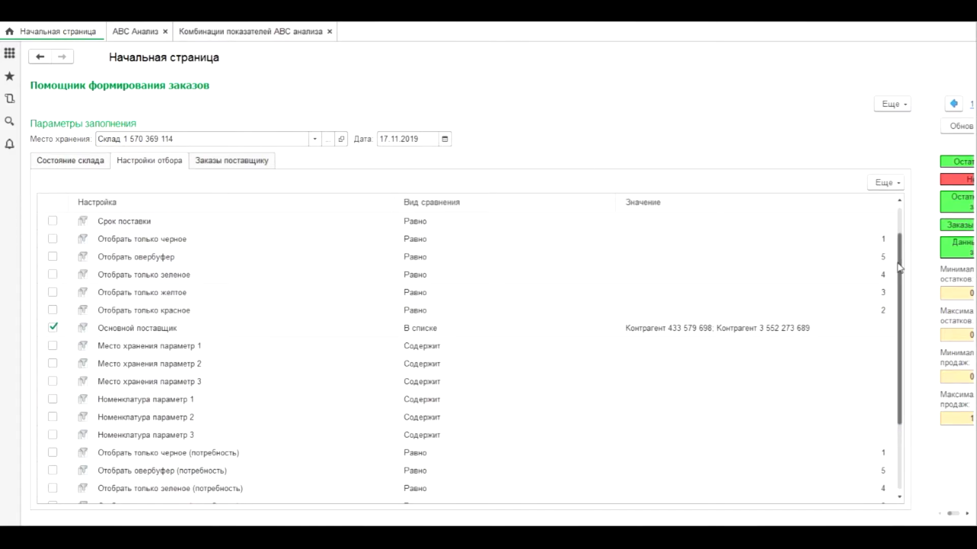
{"action": "left_click_drag", "start_coordinate": [901, 268], "coordinate": [903, 324]}
{"action": "left_click", "coordinate": [53, 381]}
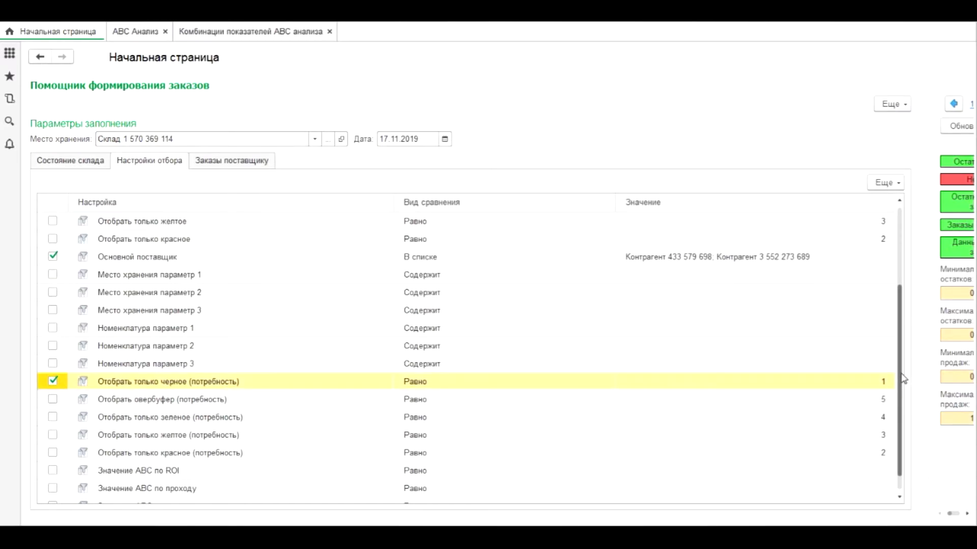
{"action": "scroll", "coordinate": [902, 379], "scroll_direction": "down", "scroll_amount": 1}
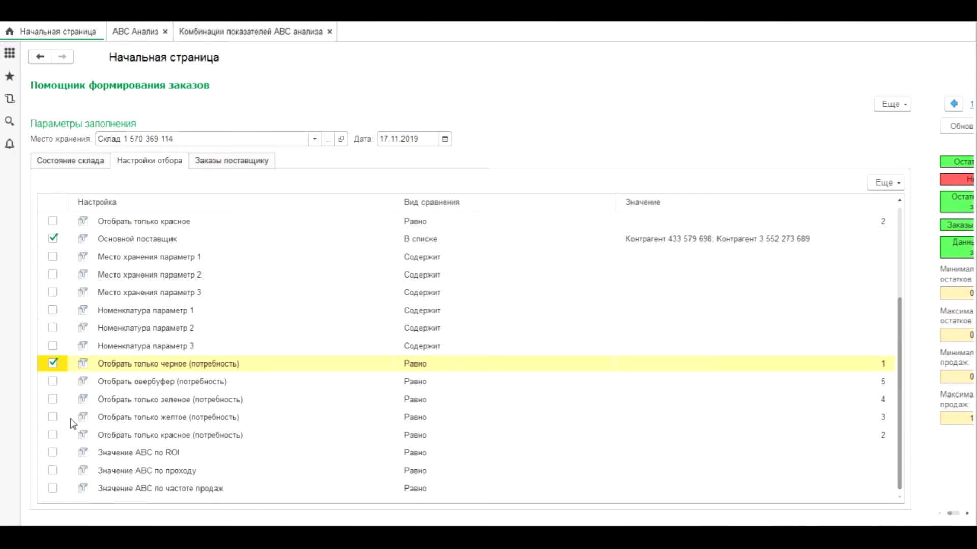
{"action": "left_click", "coordinate": [53, 434]}
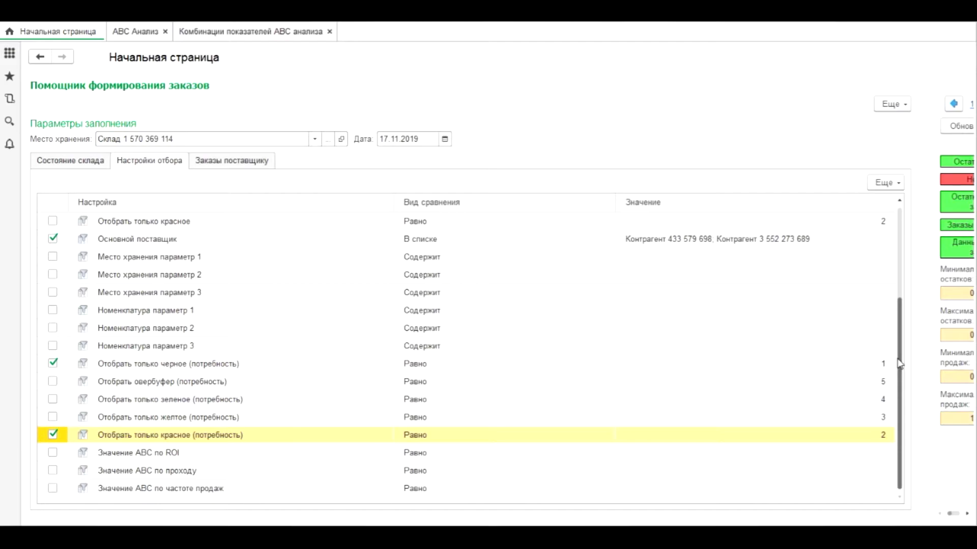
{"action": "scroll", "coordinate": [899, 363], "scroll_direction": "up", "scroll_amount": 5}
{"action": "left_click", "coordinate": [57, 161]}
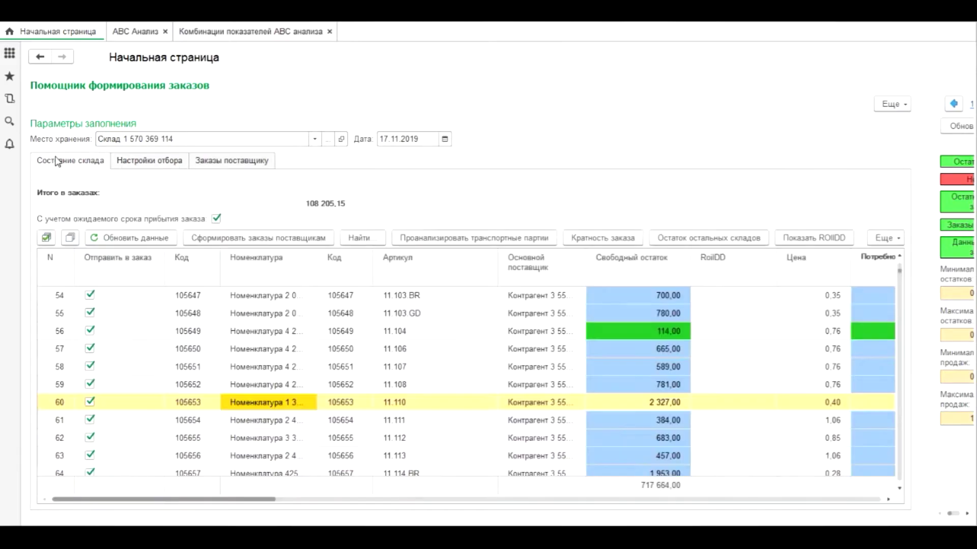
{"action": "left_click", "coordinate": [155, 240]}
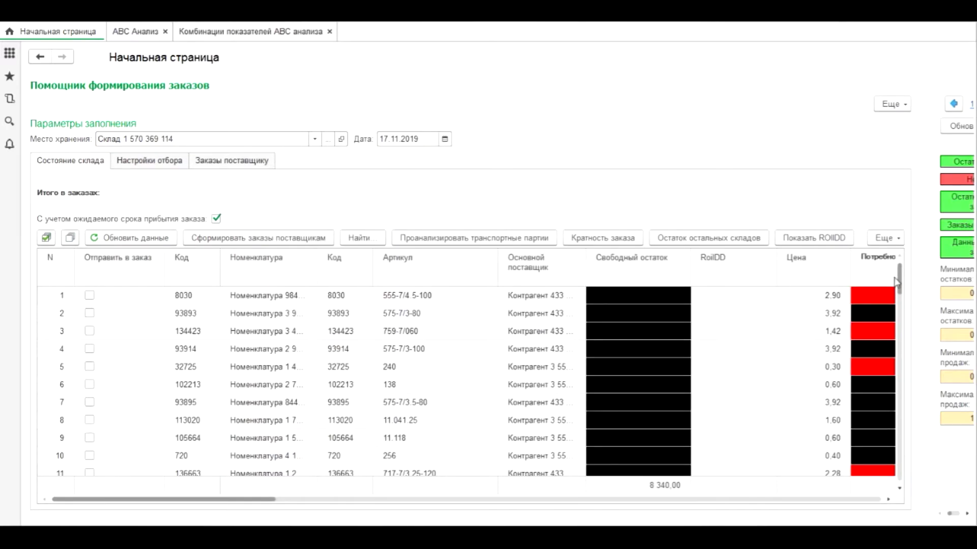
Examine the free stock and need colours of the filtered items down to the last row and return to the first.
{"action": "scroll", "coordinate": [898, 305], "scroll_direction": "down", "scroll_amount": 1}
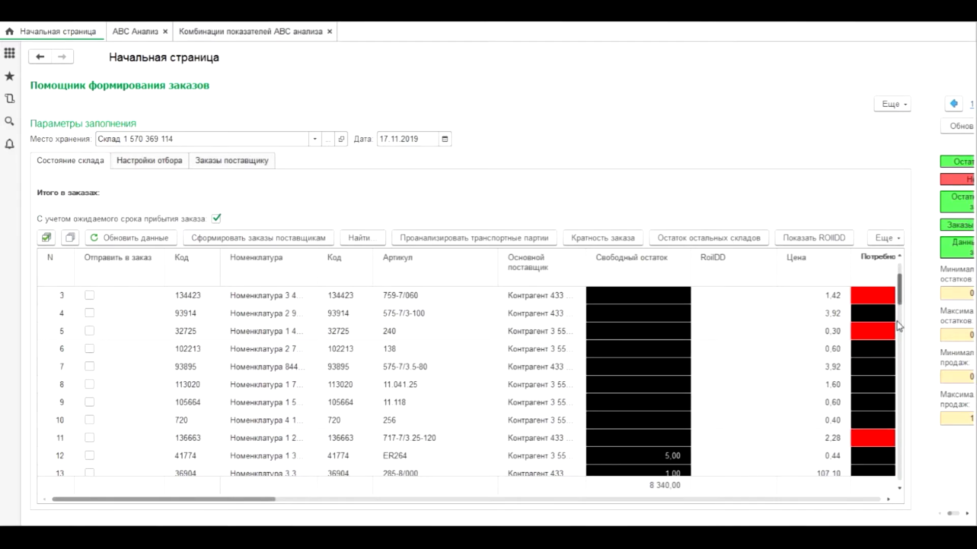
{"action": "left_click", "coordinate": [899, 326]}
{"action": "left_click", "coordinate": [898, 364]}
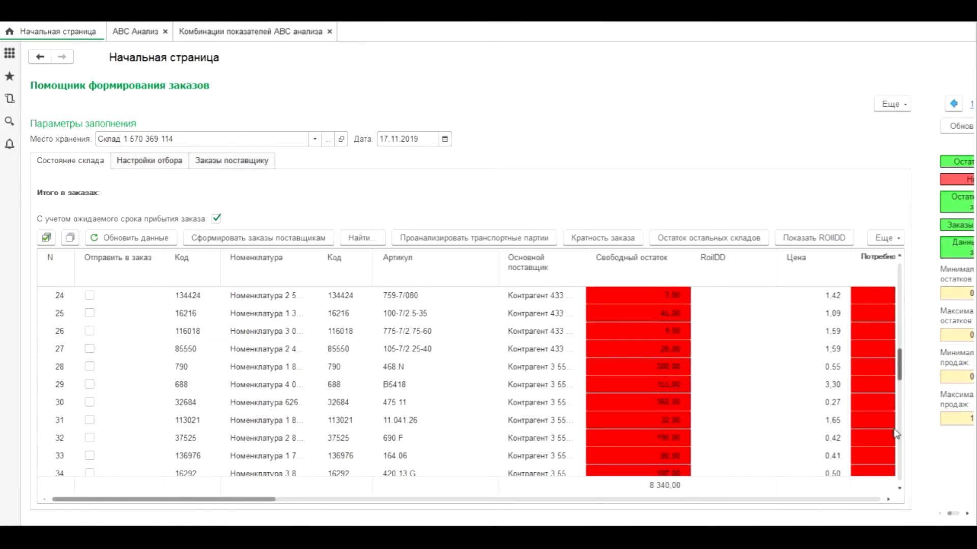
{"action": "scroll", "coordinate": [896, 433], "scroll_direction": "down", "scroll_amount": 10}
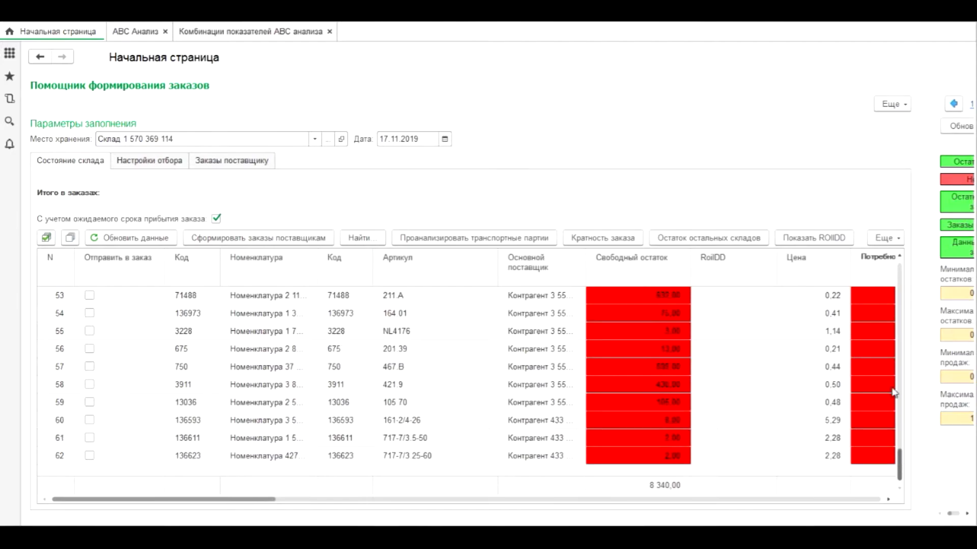
{"action": "scroll", "coordinate": [895, 356], "scroll_direction": "up", "scroll_amount": 15}
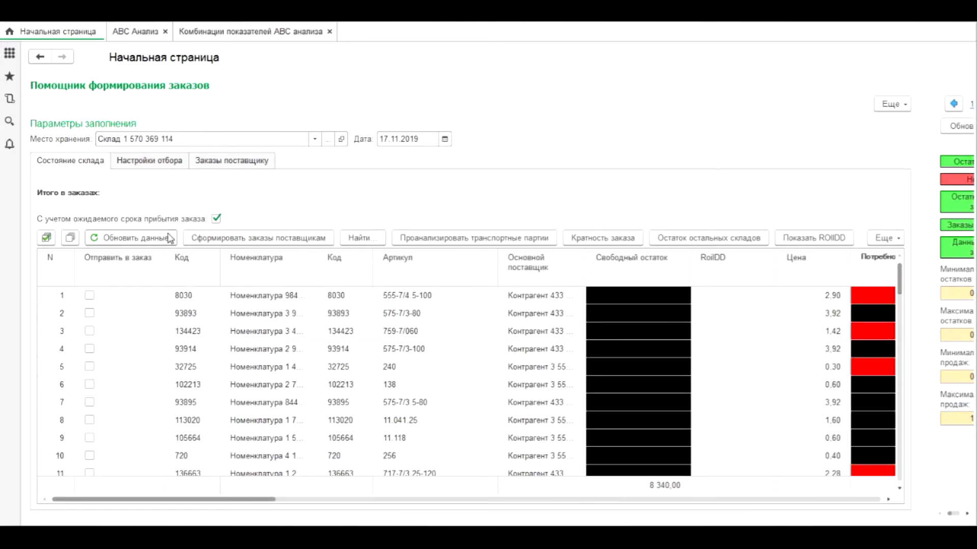
Mark all filtered items for inclusion in the order (Отправить в заказ) and look over the marked rows.
{"action": "left_click", "coordinate": [46, 238]}
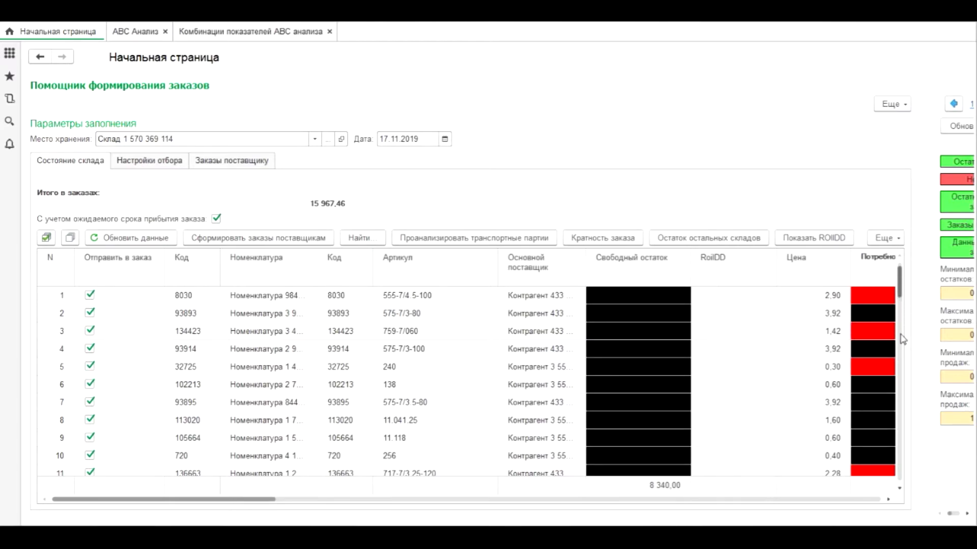
{"action": "scroll", "coordinate": [902, 339], "scroll_direction": "down", "scroll_amount": 5}
{"action": "left_click_drag", "start_coordinate": [903, 271], "coordinate": [902, 249]}
Switch to the ABC Анализ report and view the available analysis types, keeping По проходу.
{"action": "left_click", "coordinate": [145, 33]}
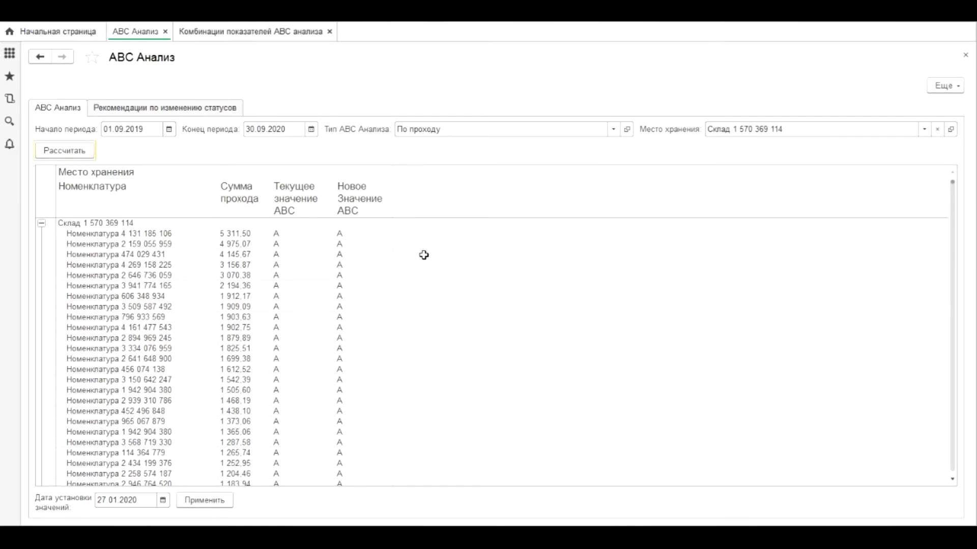
{"action": "left_click", "coordinate": [613, 134]}
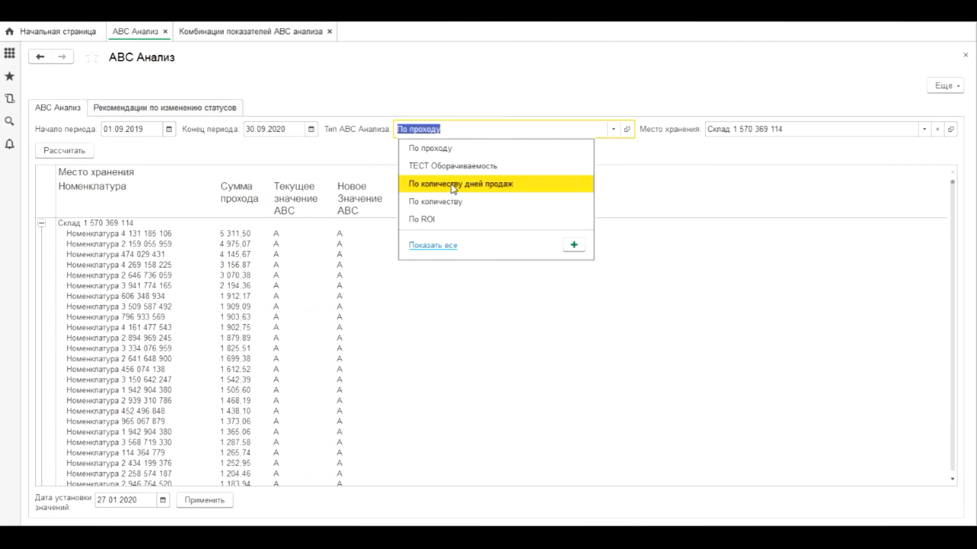
{"action": "left_click", "coordinate": [501, 129]}
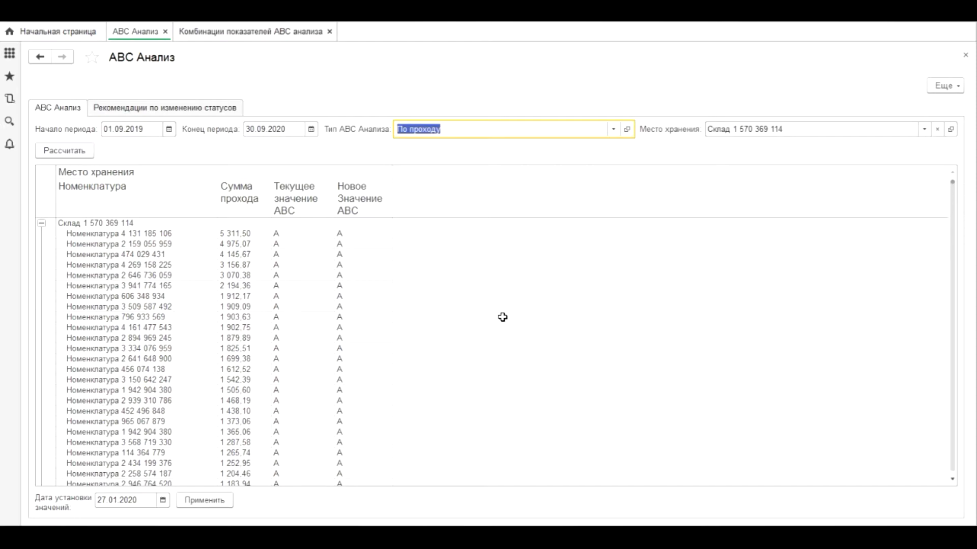
Examine the throughput amounts and current ABC values (Текущее значение ABC) of the items down the report.
{"action": "left_click", "coordinate": [323, 315]}
{"action": "key", "text": "Down"}
{"action": "key", "text": "Down"}
{"action": "key", "text": "Down"}
{"action": "key", "text": "Down"}
{"action": "key", "text": "Down"}
{"action": "key", "text": "Down"}
{"action": "key", "text": "Down"}
{"action": "key", "text": "Down"}
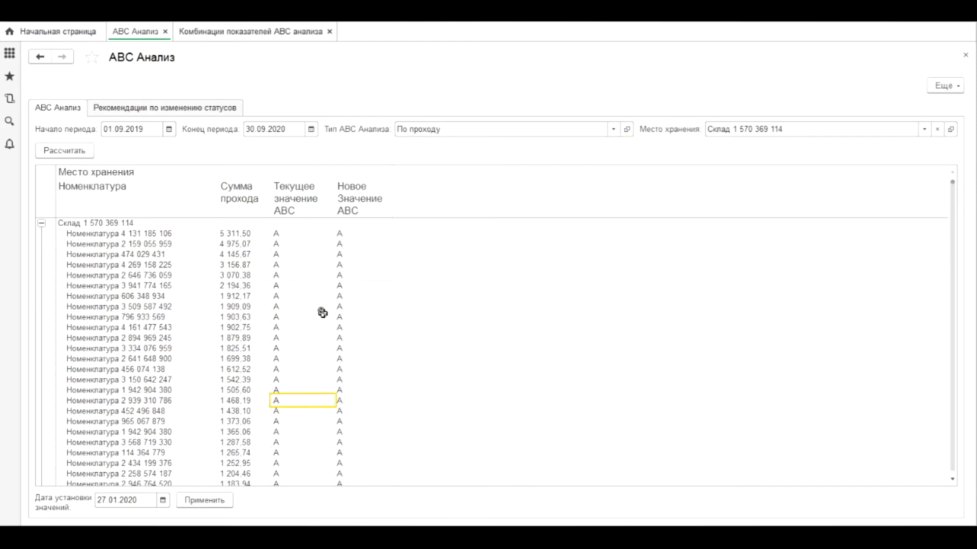
{"action": "key", "text": "Down"}
{"action": "key", "text": "Down"}
{"action": "key", "text": "Down"}
{"action": "key", "text": "Down"}
{"action": "key", "text": "Down"}
{"action": "key", "text": "Down"}
{"action": "key", "text": "Down"}
{"action": "key", "text": "Down"}
{"action": "key", "text": "Down"}
{"action": "key", "text": "Down"}
{"action": "key", "text": "Down"}
{"action": "key", "text": "Down"}
{"action": "key", "text": "Down"}
{"action": "key", "text": "Down"}
{"action": "key", "text": "Down"}
{"action": "key", "text": "Down"}
{"action": "key", "text": "Down"}
{"action": "key", "text": "Down"}
{"action": "key", "text": "Down"}
{"action": "key", "text": "Down"}
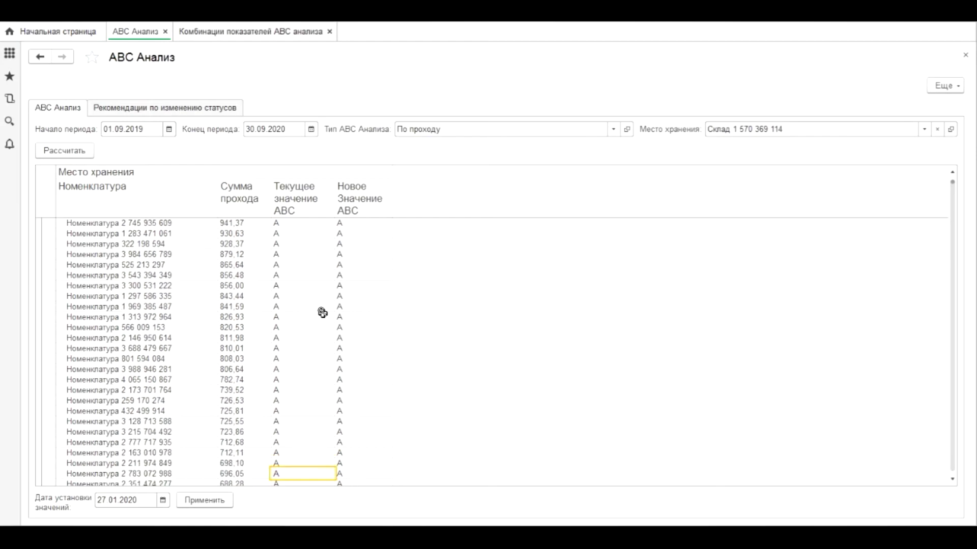
{"action": "key", "text": "Down"}
{"action": "key", "text": "Down"}
{"action": "key", "text": "Down"}
{"action": "key", "text": "Down"}
{"action": "key", "text": "Down"}
{"action": "key", "text": "Down"}
{"action": "key", "text": "Down"}
{"action": "key", "text": "Down"}
{"action": "key", "text": "Down"}
{"action": "key", "text": "Down"}
{"action": "key", "text": "Down"}
{"action": "key", "text": "Down"}
{"action": "key", "text": "Down"}
{"action": "key", "text": "Down"}
{"action": "key", "text": "Down"}
{"action": "key", "text": "Down"}
{"action": "key", "text": "Down"}
{"action": "key", "text": "Down"}
{"action": "key", "text": "Down"}
{"action": "key", "text": "Down"}
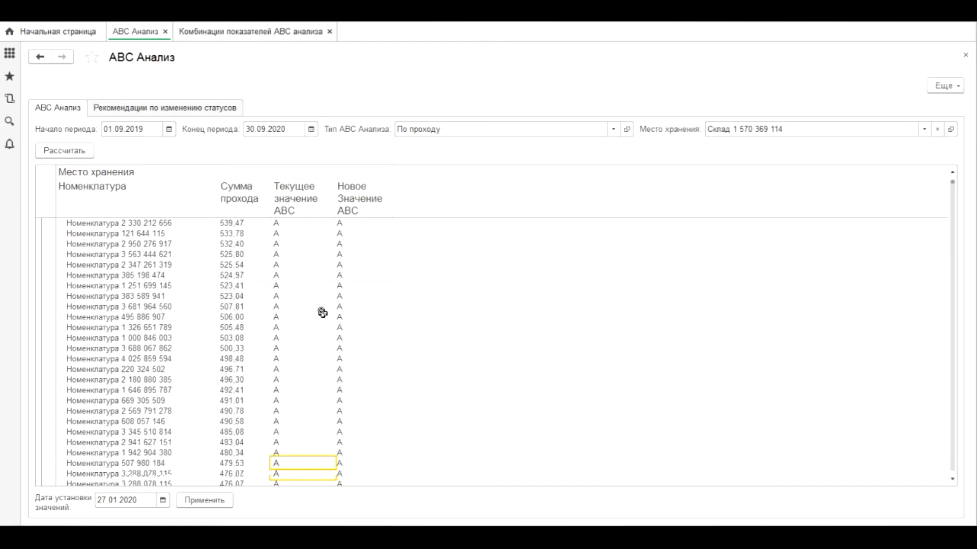
{"action": "key", "text": "Down"}
{"action": "key", "text": "Down"}
{"action": "key", "text": "Down"}
{"action": "key", "text": "Down"}
{"action": "key", "text": "Down"}
{"action": "key", "text": "Down"}
{"action": "key", "text": "Down"}
{"action": "key", "text": "Down"}
{"action": "key", "text": "Down"}
Examine the new ABC values (Новое Значение ABC) of the items down the report and back up.
{"action": "key", "text": "Right"}
{"action": "key", "text": "Down"}
{"action": "key", "text": "Down"}
{"action": "key", "text": "Down"}
{"action": "key", "text": "Down"}
{"action": "key", "text": "Down"}
{"action": "key", "text": "Down"}
{"action": "key", "text": "Down"}
{"action": "key", "text": "Down"}
{"action": "key", "text": "Down"}
{"action": "key", "text": "Down"}
{"action": "key", "text": "Down"}
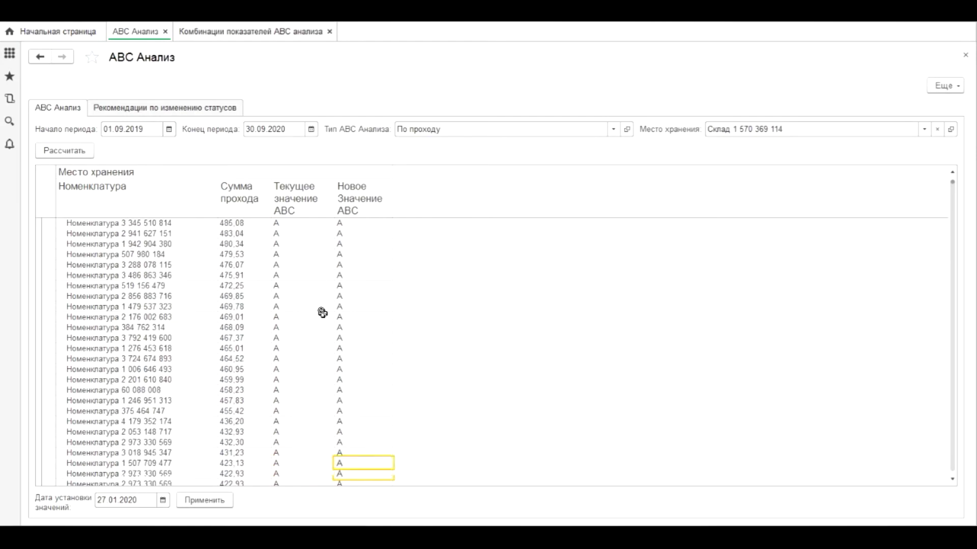
{"action": "key", "text": "Down"}
{"action": "key", "text": "Down"}
{"action": "key", "text": "Down"}
{"action": "key", "text": "Down"}
{"action": "key", "text": "Down"}
{"action": "key", "text": "Down"}
{"action": "key", "text": "Down"}
{"action": "key", "text": "Down"}
{"action": "key", "text": "Down"}
{"action": "key", "text": "Down"}
{"action": "key", "text": "Down"}
{"action": "key", "text": "Down"}
{"action": "key", "text": "Down"}
{"action": "key", "text": "Down"}
{"action": "key", "text": "Down"}
{"action": "key", "text": "Down"}
{"action": "key", "text": "Down"}
{"action": "key", "text": "Down"}
{"action": "key", "text": "Down"}
{"action": "key", "text": "Down"}
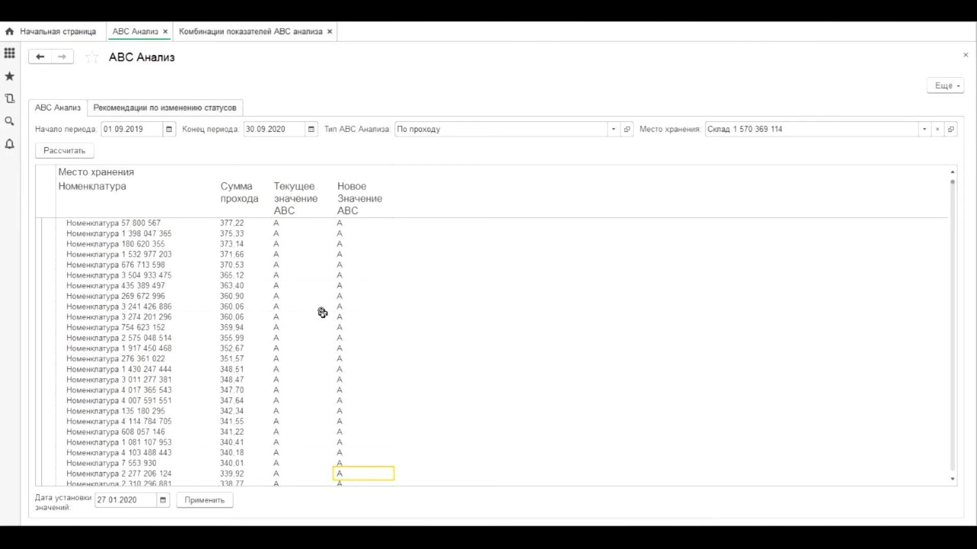
{"action": "key", "text": "Down"}
{"action": "key", "text": "Down"}
{"action": "key", "text": "Down"}
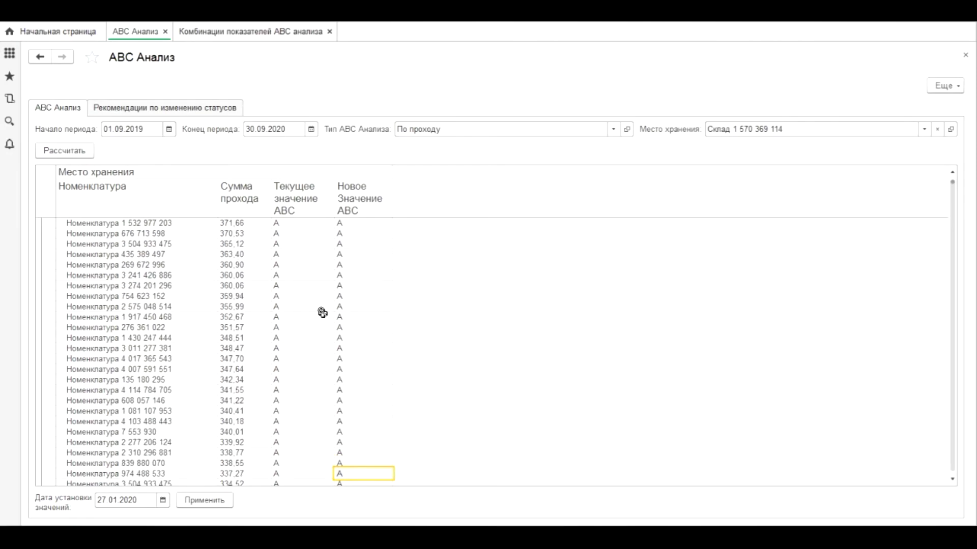
{"action": "key", "text": "Down"}
{"action": "key", "text": "Down"}
{"action": "key", "text": "Down"}
{"action": "key", "text": "Down"}
{"action": "key", "text": "Down"}
{"action": "key", "text": "Down"}
{"action": "key", "text": "Down"}
{"action": "key", "text": "Down"}
{"action": "key", "text": "Down"}
{"action": "key", "text": "Down"}
{"action": "key", "text": "Down"}
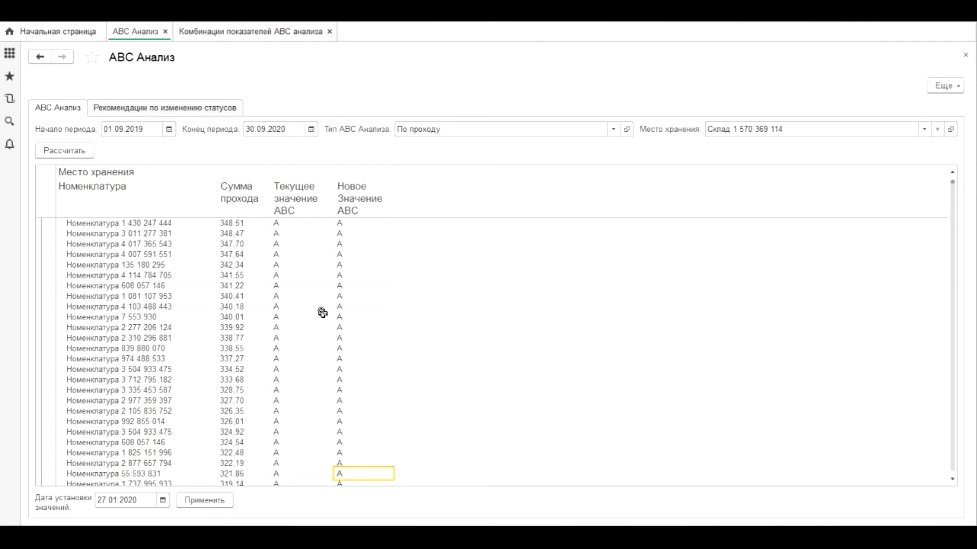
{"action": "key", "text": "Up"}
{"action": "key", "text": "Up"}
{"action": "key", "text": "Up"}
{"action": "key", "text": "Up"}
{"action": "key", "text": "Up"}
{"action": "key", "text": "Up"}
{"action": "key", "text": "Up"}
{"action": "key", "text": "Up"}
{"action": "key", "text": "Up"}
{"action": "key", "text": "Up"}
{"action": "key", "text": "Up"}
{"action": "key", "text": "Up"}
{"action": "key", "text": "Up"}
{"action": "key", "text": "Up"}
{"action": "key", "text": "Up"}
{"action": "key", "text": "Up"}
{"action": "key", "text": "Up"}
{"action": "key", "text": "Up"}
{"action": "key", "text": "Up"}
{"action": "key", "text": "Up"}
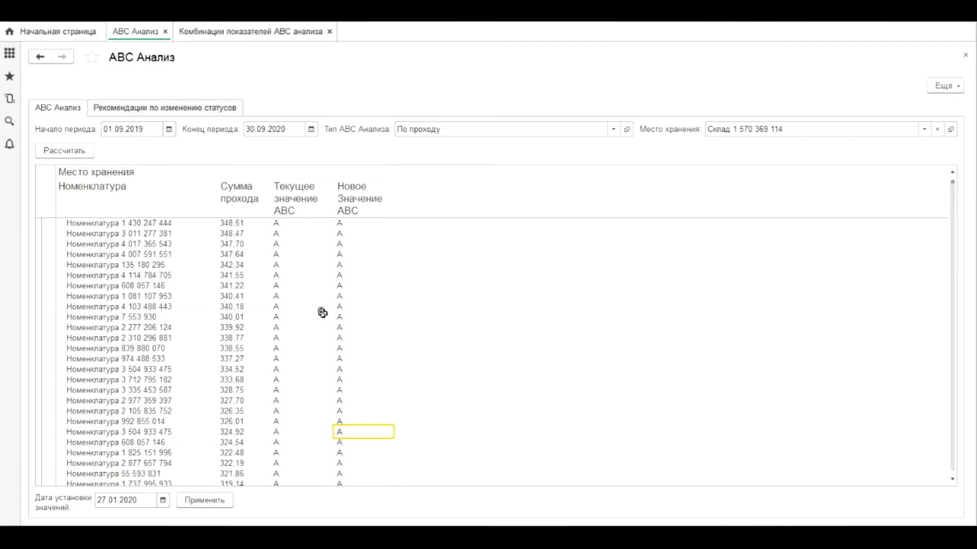
{"action": "key", "text": "Up"}
{"action": "key", "text": "Up"}
{"action": "key", "text": "Up"}
{"action": "key", "text": "Up"}
{"action": "key", "text": "Up"}
{"action": "key", "text": "Up"}
{"action": "key", "text": "Up"}
{"action": "key", "text": "Up"}
{"action": "key", "text": "Up"}
{"action": "key", "text": "Up"}
{"action": "key", "text": "Up"}
{"action": "key", "text": "Up"}
{"action": "key", "text": "Up"}
{"action": "key", "text": "Up"}
{"action": "key", "text": "Up"}
{"action": "key", "text": "Up"}
{"action": "key", "text": "Up"}
{"action": "key", "text": "Up"}
{"action": "key", "text": "Up"}
{"action": "key", "text": "Up"}
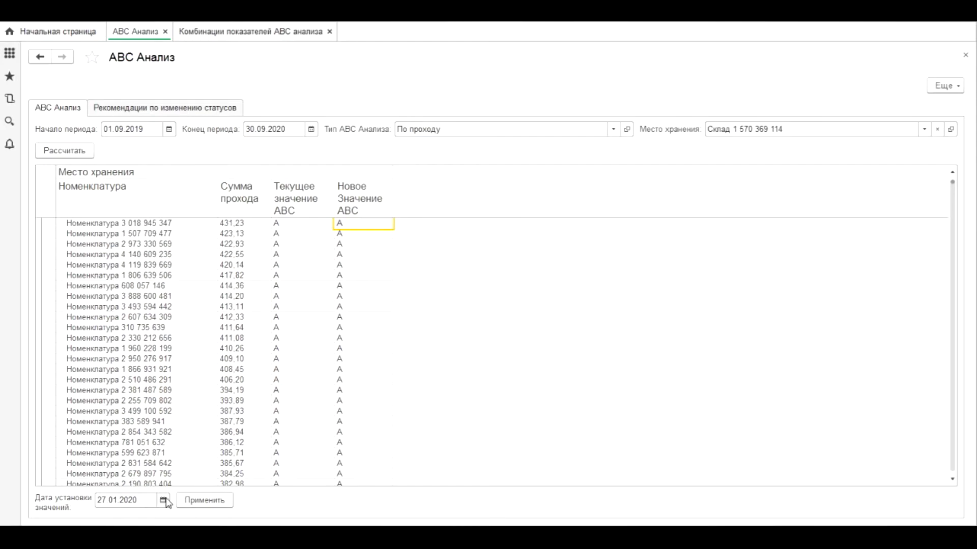
Apply the new ABC values as of 27.01.2020 and view the ABC filters in the order assistant's selection settings (Настройки отбора).
{"action": "left_click", "coordinate": [209, 500]}
{"action": "left_click", "coordinate": [58, 32]}
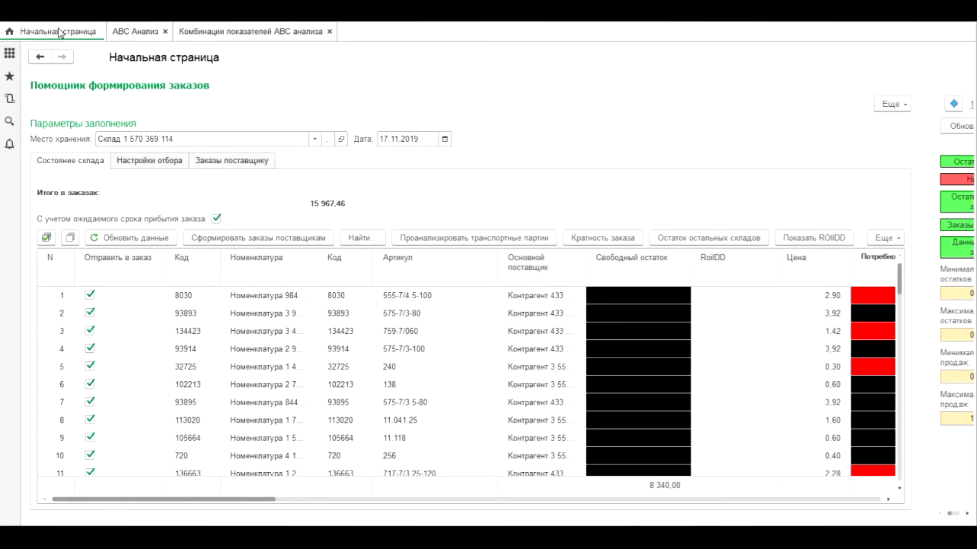
{"action": "left_click", "coordinate": [152, 162]}
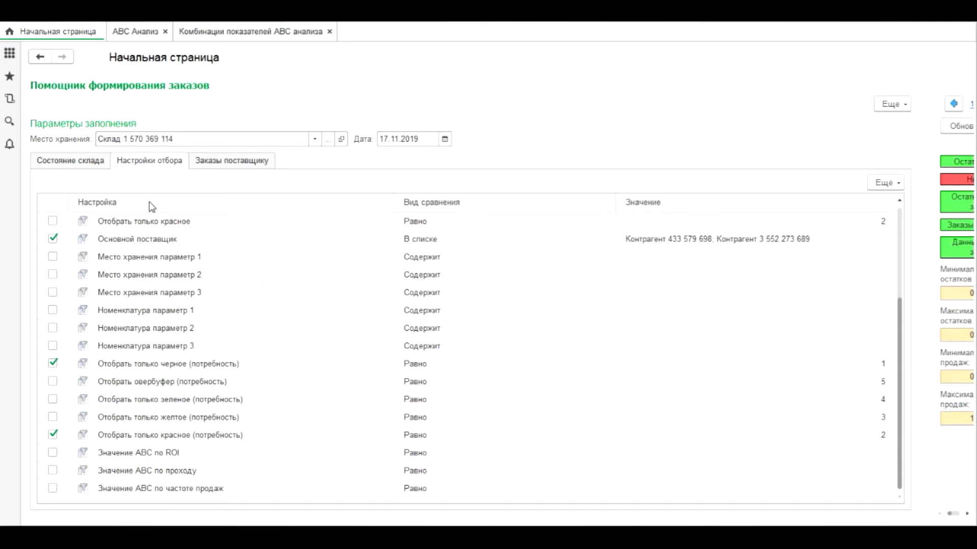
{"action": "left_click", "coordinate": [83, 162]}
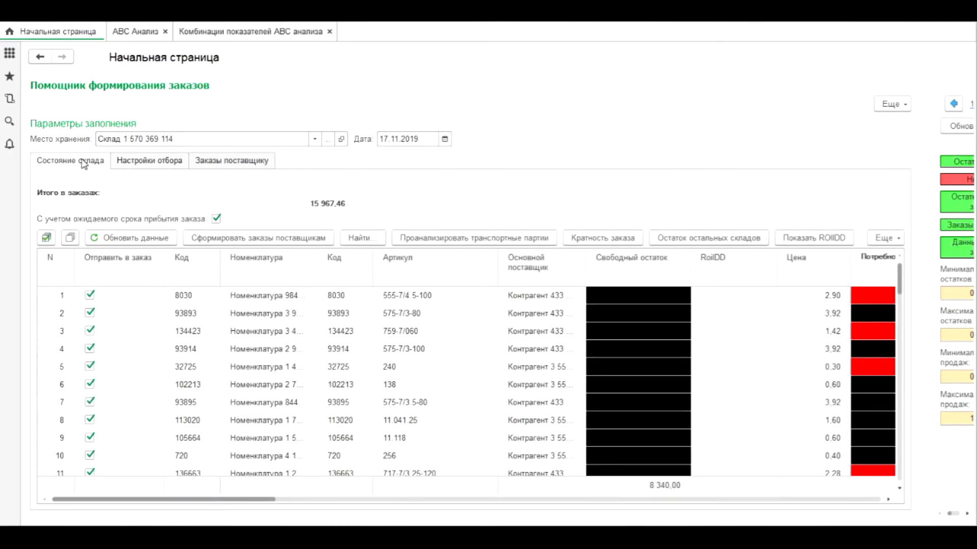
Examine the recommended statuses in the list of ABC indicator combinations (Комбинации показателей ABC анализа) to the last row and back to the first.
{"action": "left_click", "coordinate": [135, 33]}
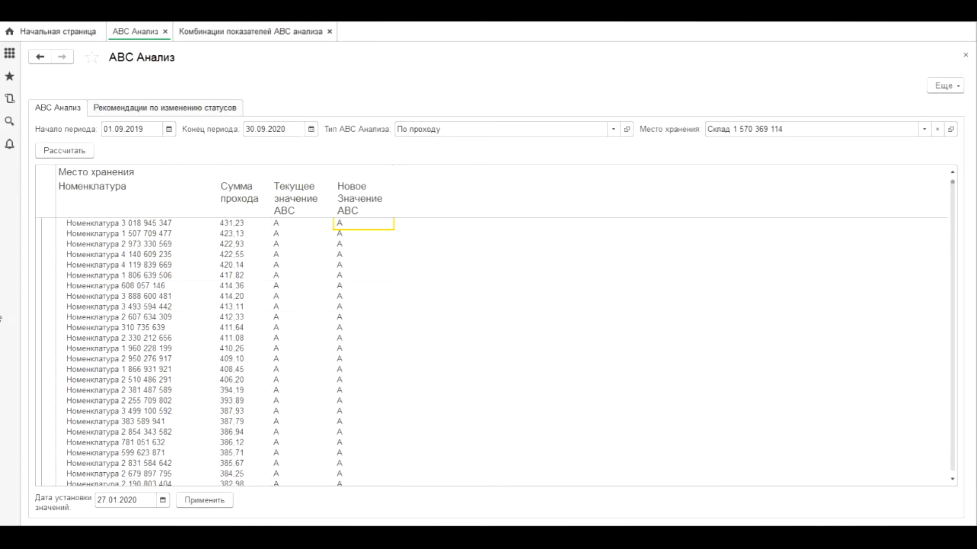
{"action": "left_click", "coordinate": [237, 34]}
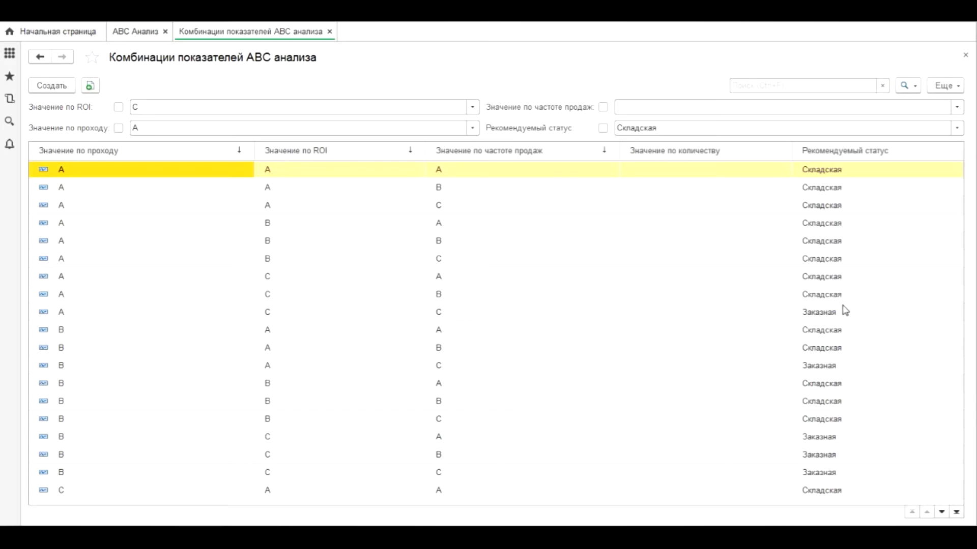
{"action": "left_click", "coordinate": [956, 512]}
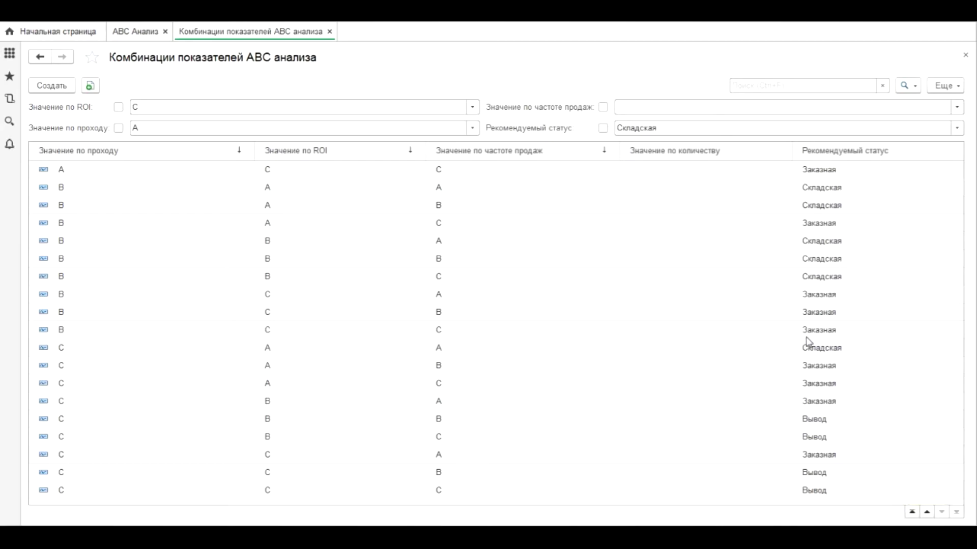
{"action": "left_click", "coordinate": [912, 512]}
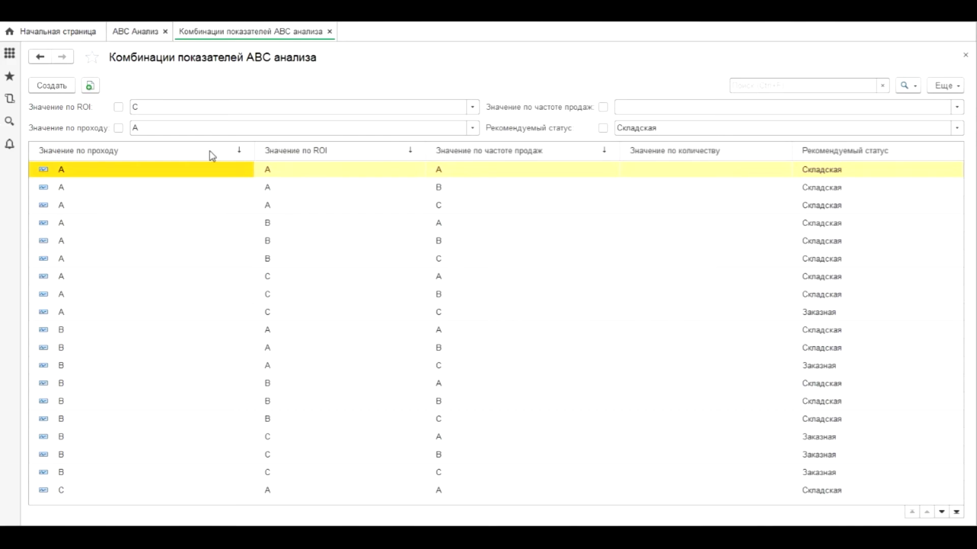
{"action": "left_click", "coordinate": [130, 34]}
{"action": "left_click", "coordinate": [151, 107]}
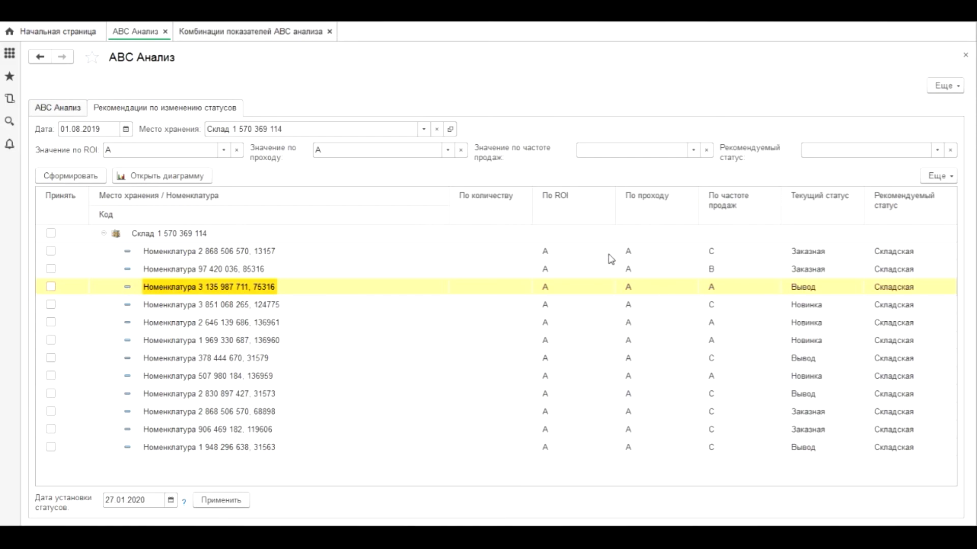
{"action": "left_click", "coordinate": [804, 292]}
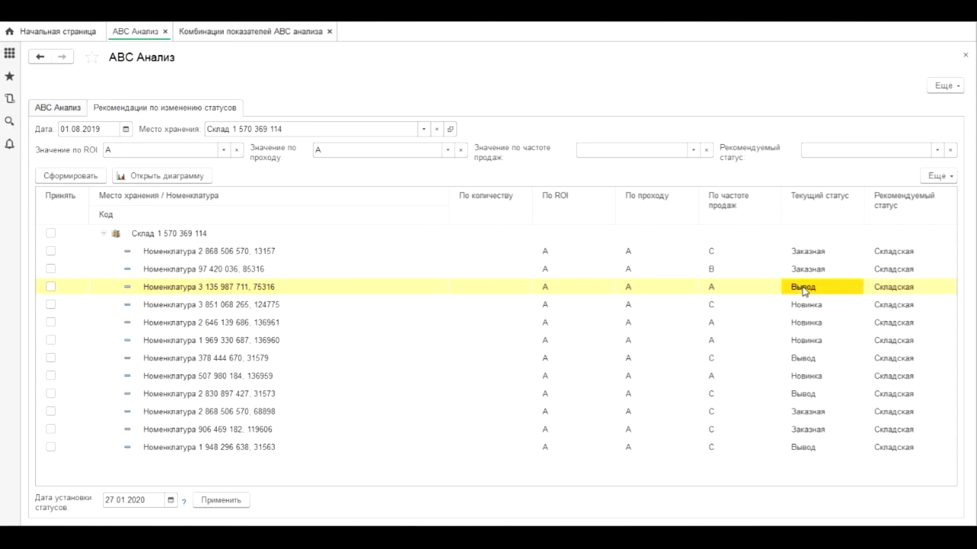
{"action": "key", "text": "Left"}
{"action": "key", "text": "Right"}
{"action": "key", "text": "Right"}
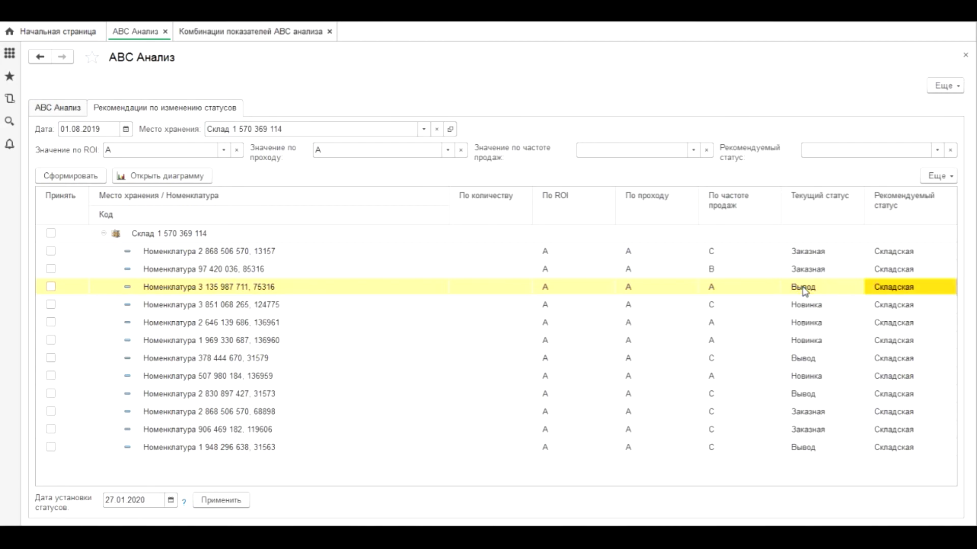
{"action": "left_click", "coordinate": [242, 292]}
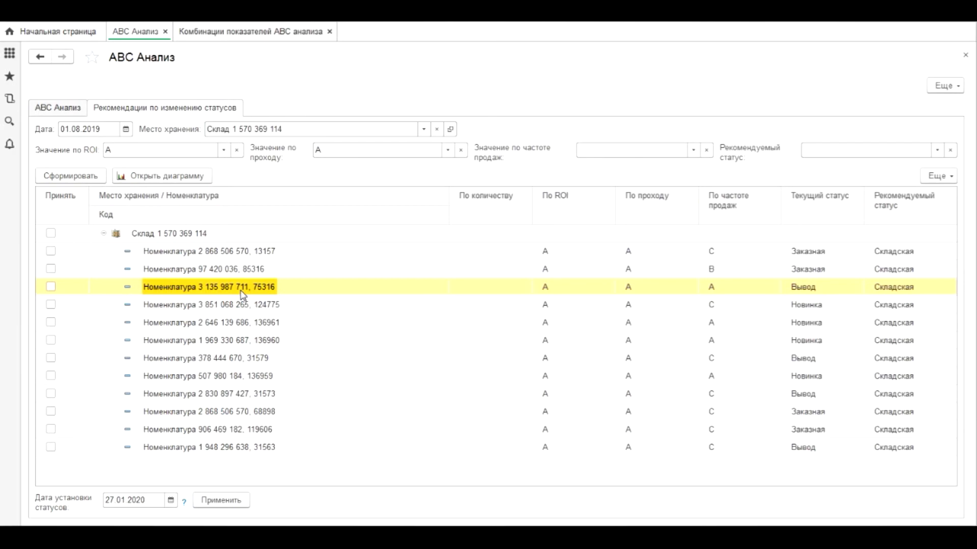
{"action": "key", "text": "Right"}
{"action": "key", "text": "Right"}
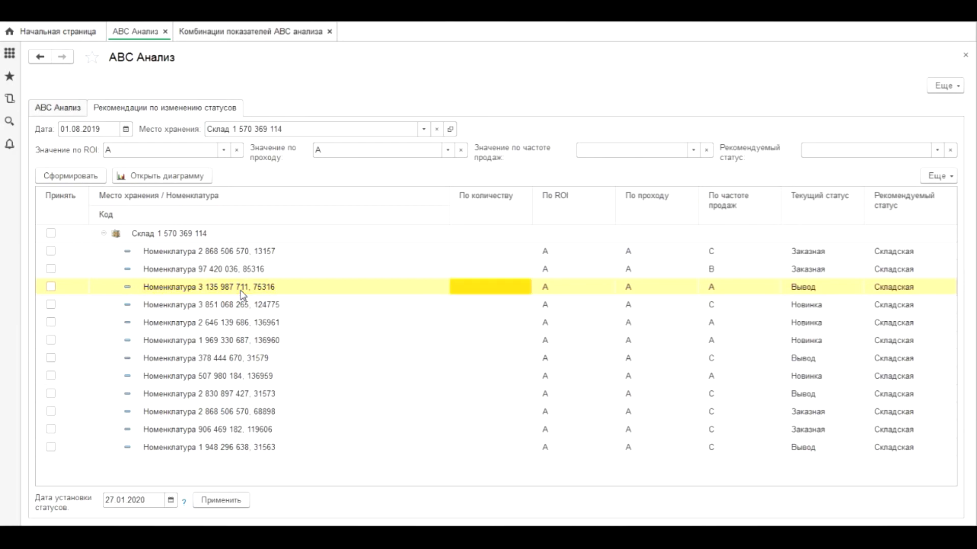
{"action": "key", "text": "Right"}
{"action": "key", "text": "Right"}
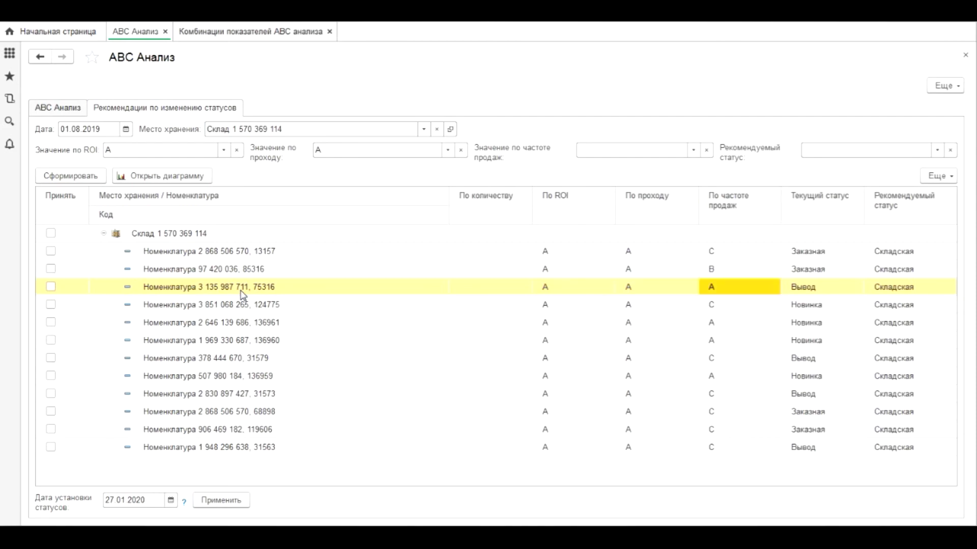
{"action": "key", "text": "Right"}
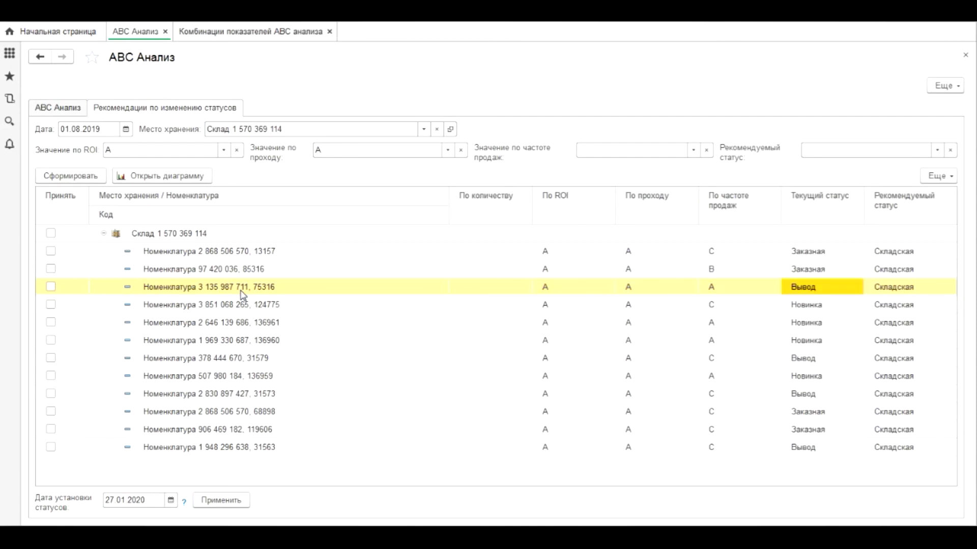
{"action": "right_click", "coordinate": [222, 292]}
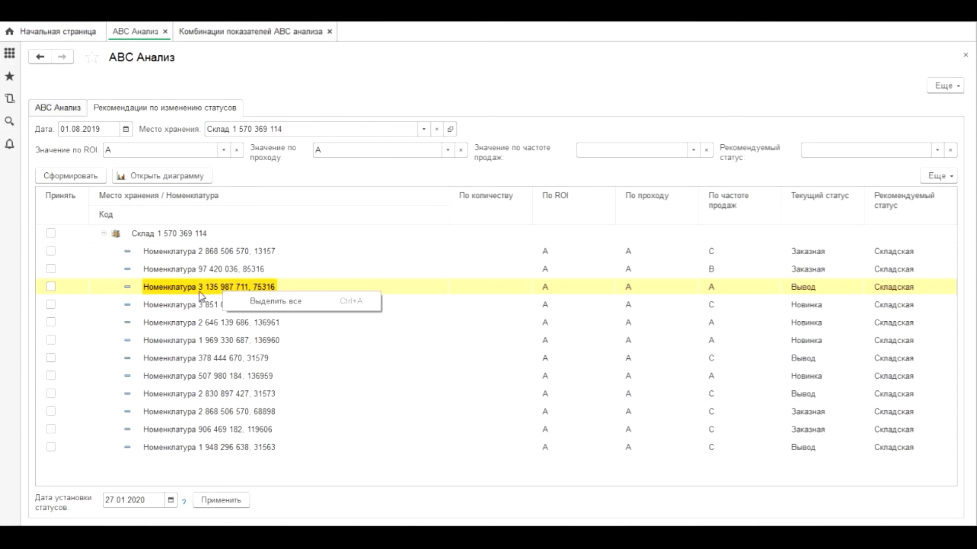
{"action": "key", "text": "Escape"}
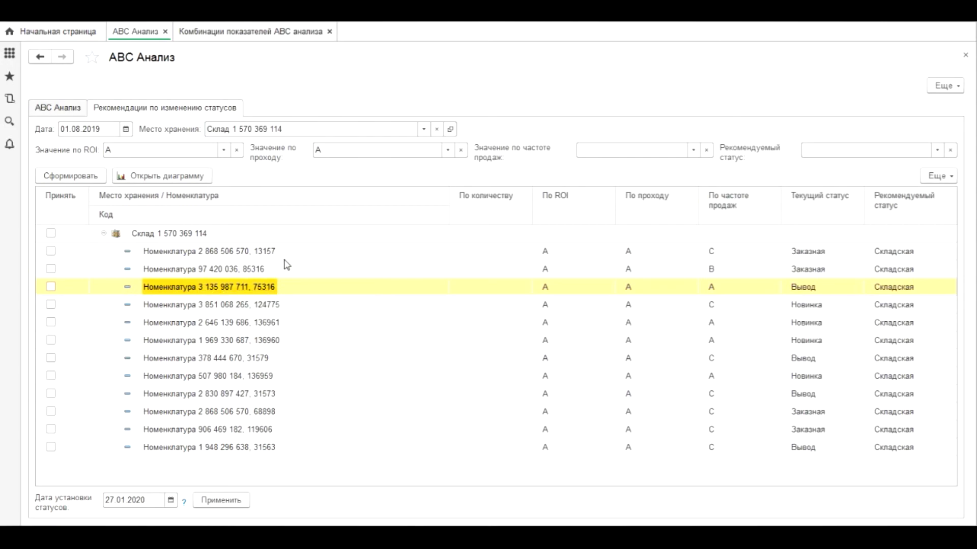
{"action": "left_click", "coordinate": [201, 176]}
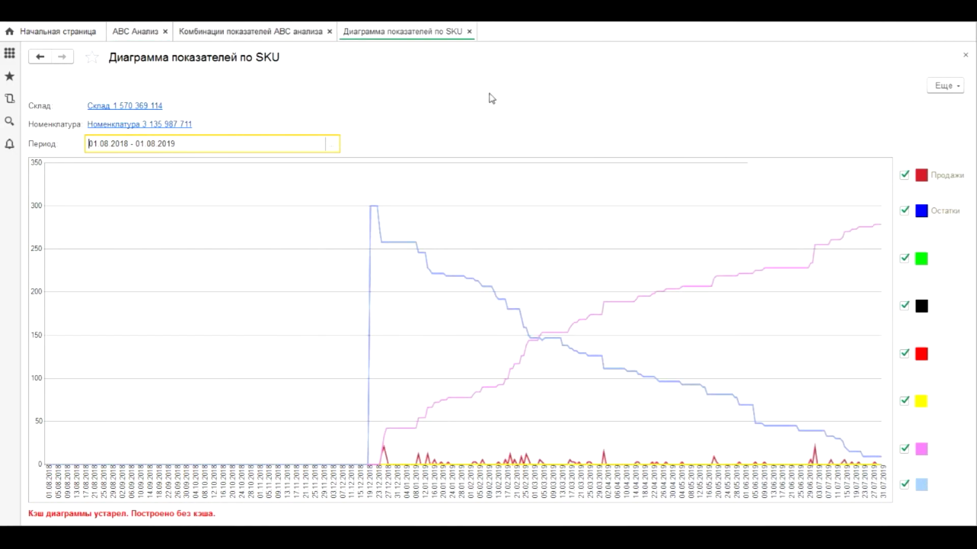
{"action": "left_click", "coordinate": [469, 32]}
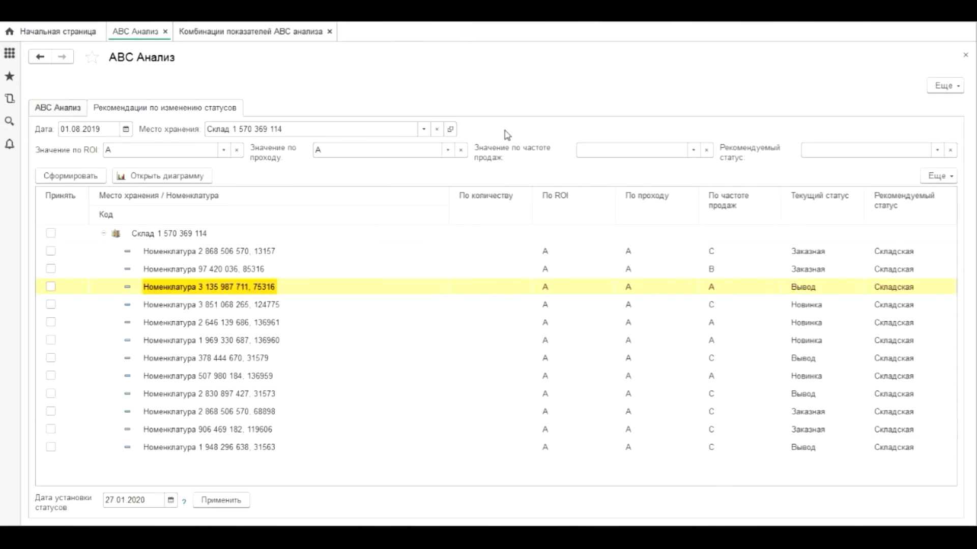